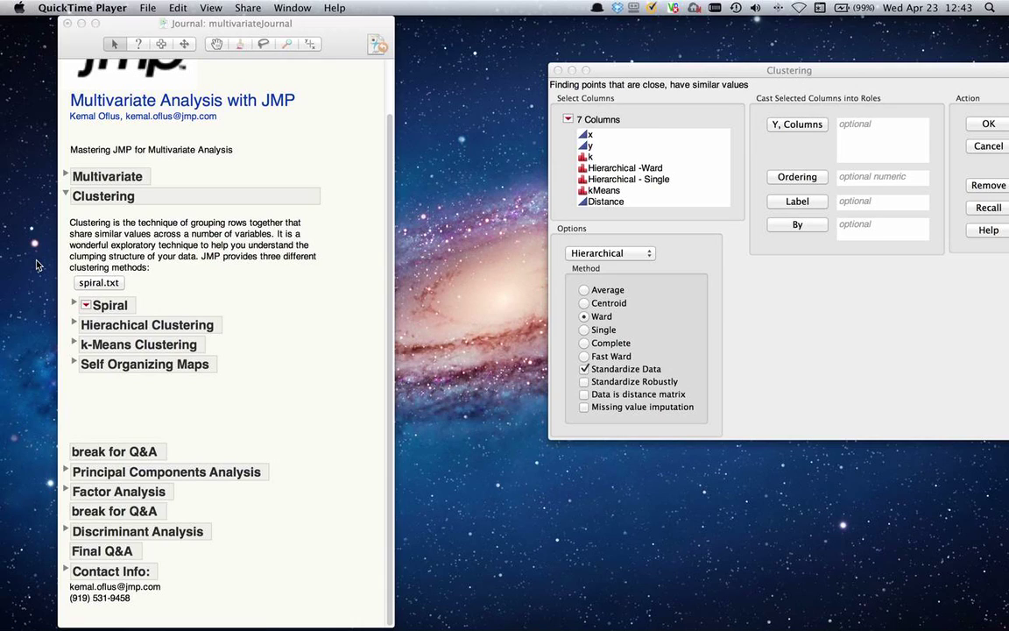
left_click(61, 303)
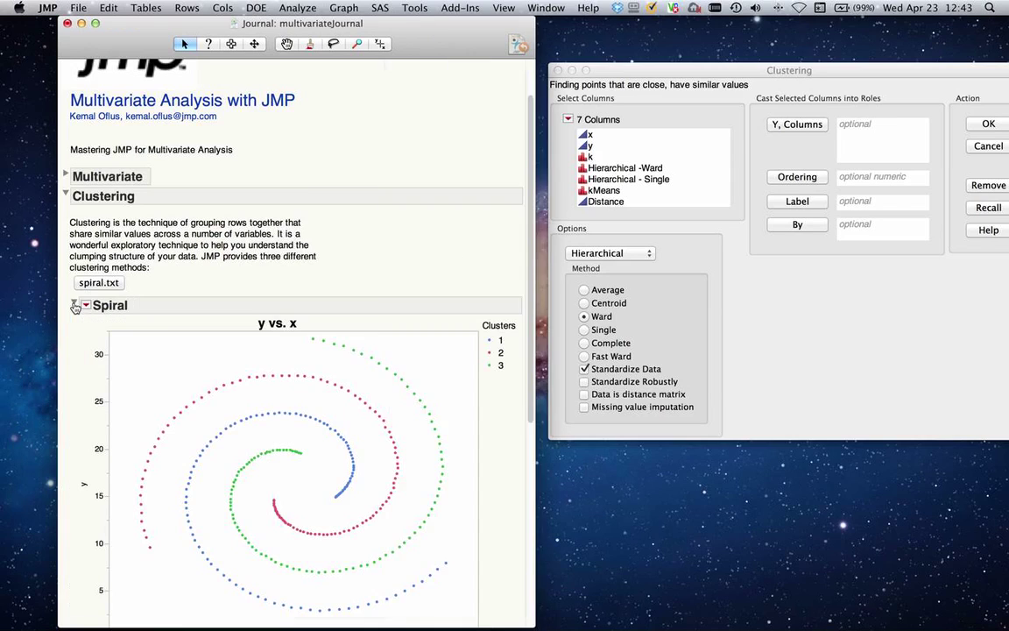
scroll(74, 308, "down", 1)
scroll(74, 311, "down", 1)
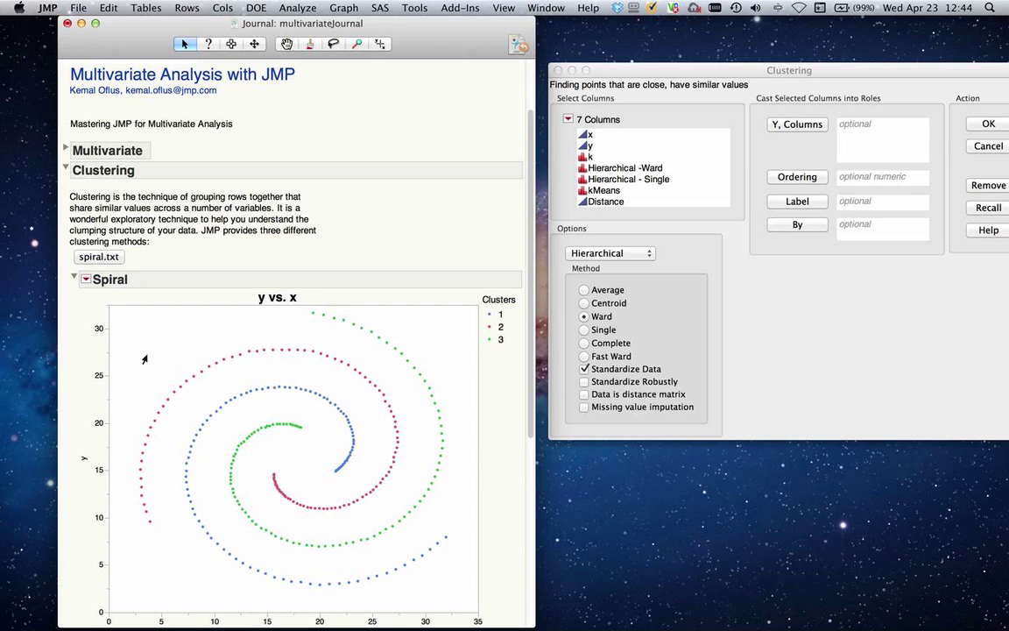
left_click(73, 278)
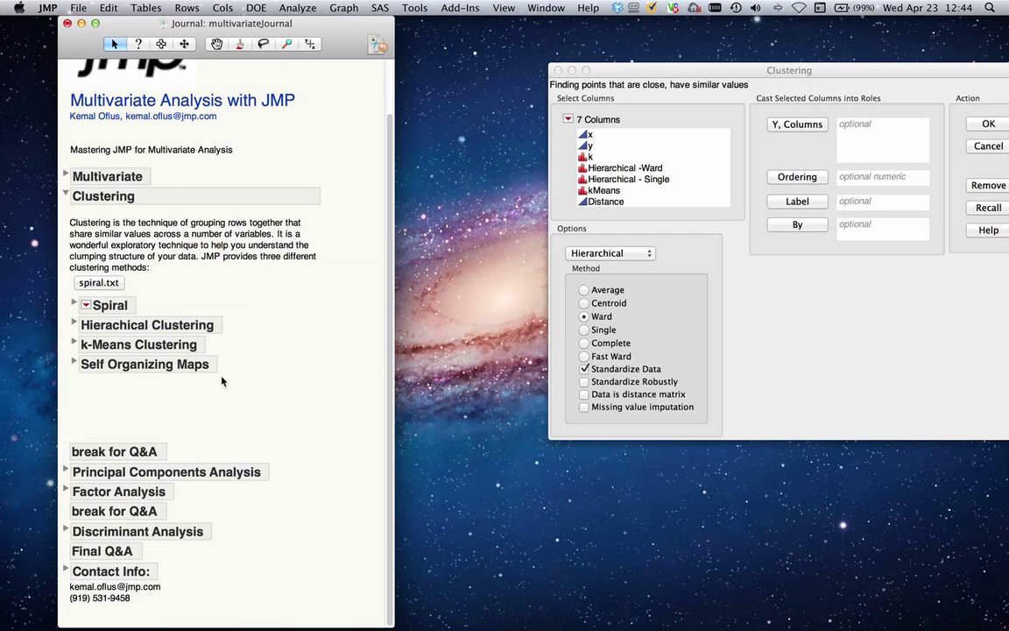
left_click(774, 294)
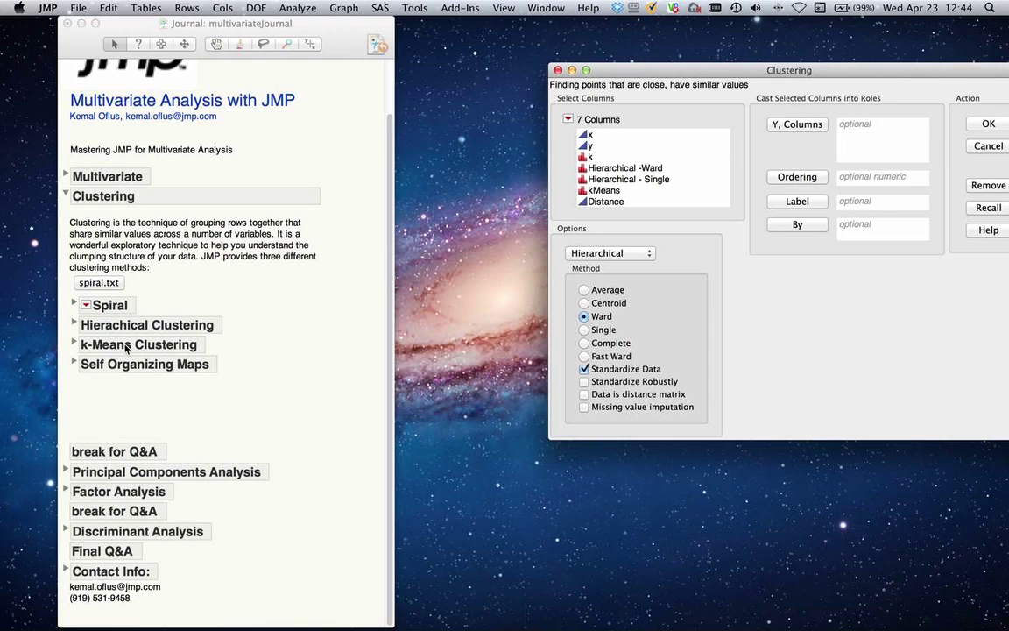
Step: Close the Clustering dialog and relaunch Analyze > Multivariate Methods > Cluster
left_click(557, 70)
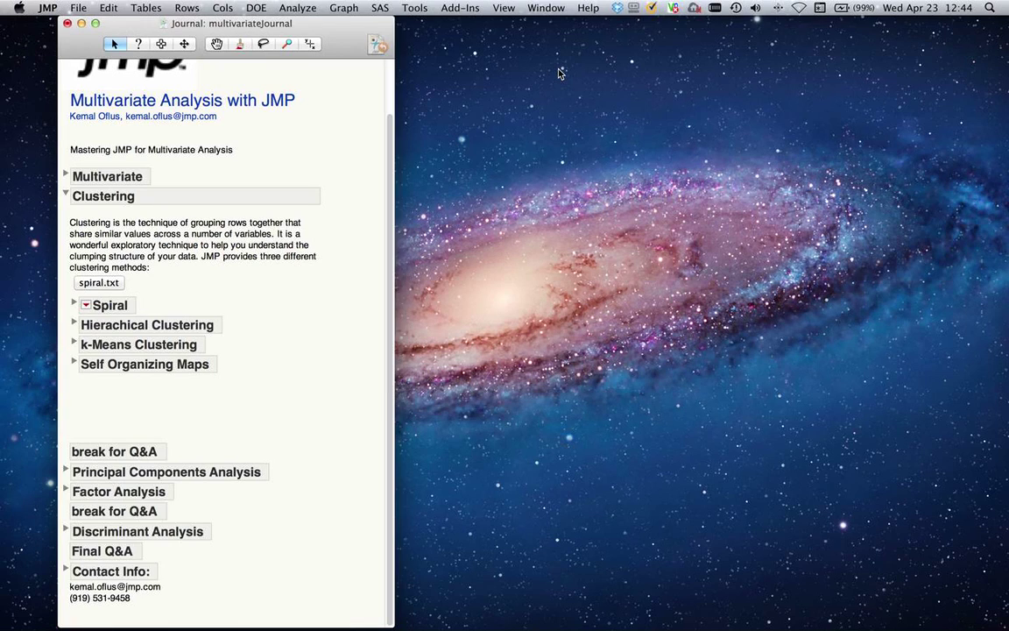
left_click(302, 9)
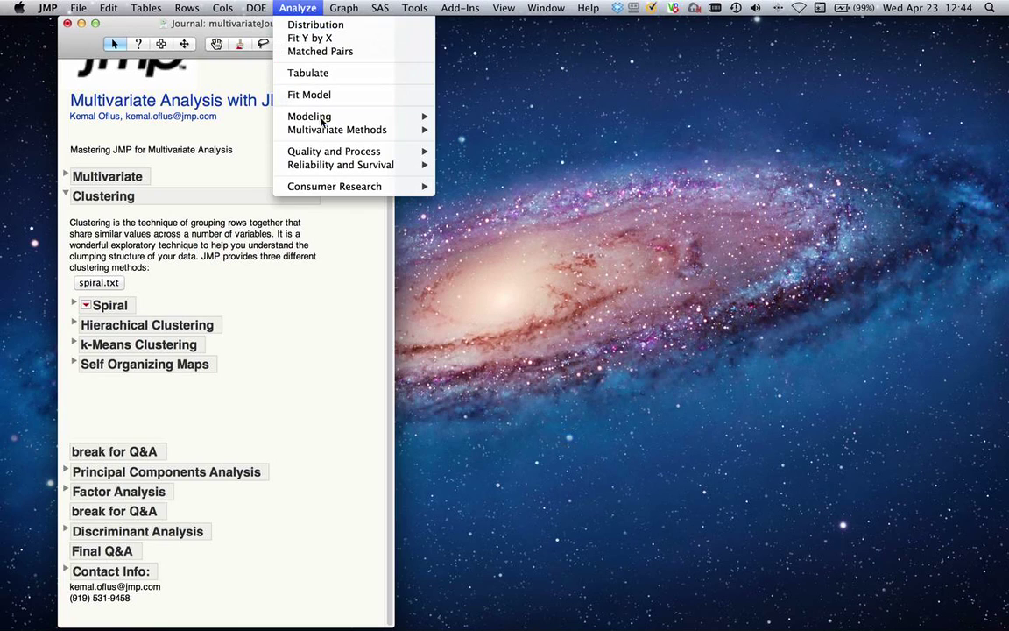
mouse_move(323, 131)
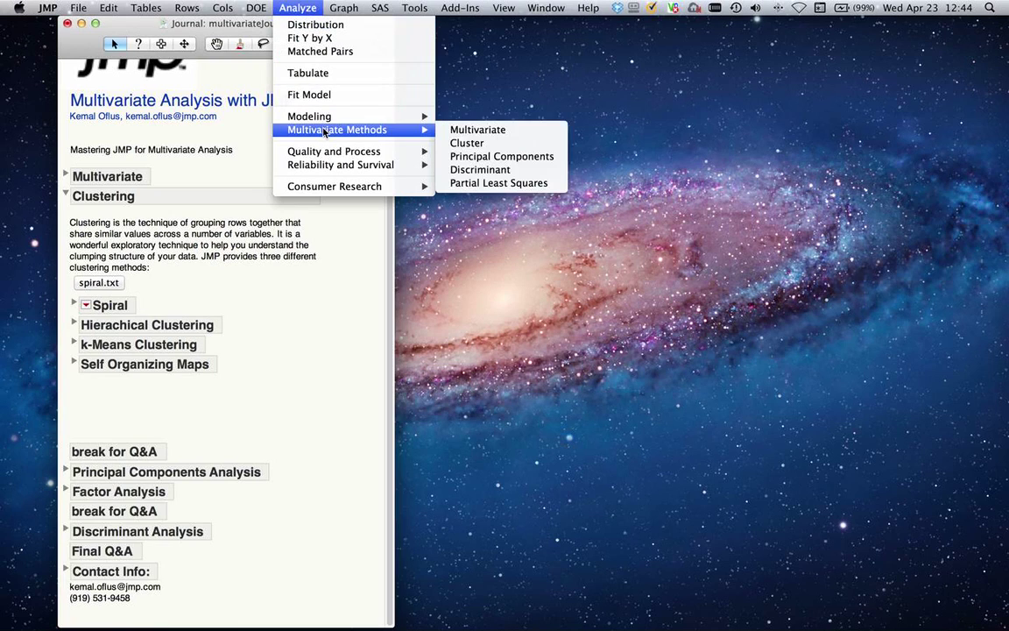
left_click(487, 146)
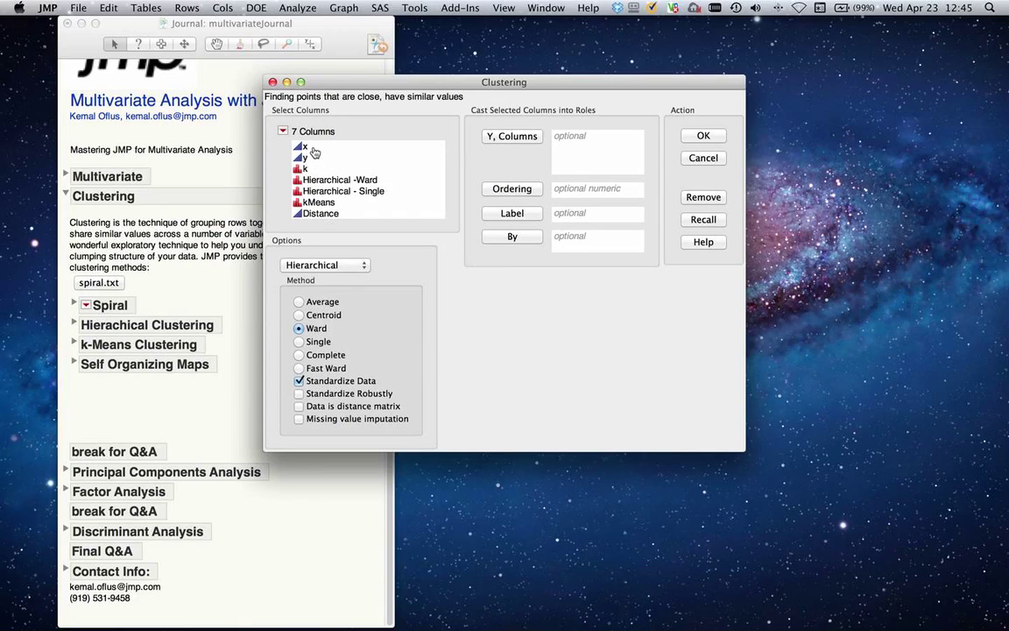
Step: Assign x and y as Y, Columns and keep Hierarchical as the clustering method
left_click_drag(302, 147, 314, 162)
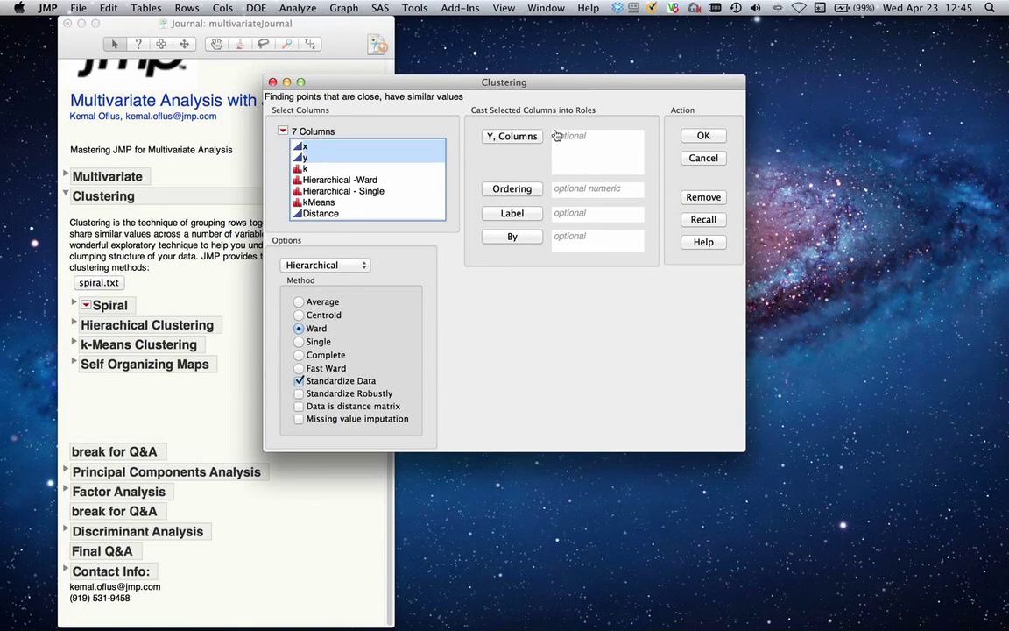
left_click_drag(397, 152, 470, 149)
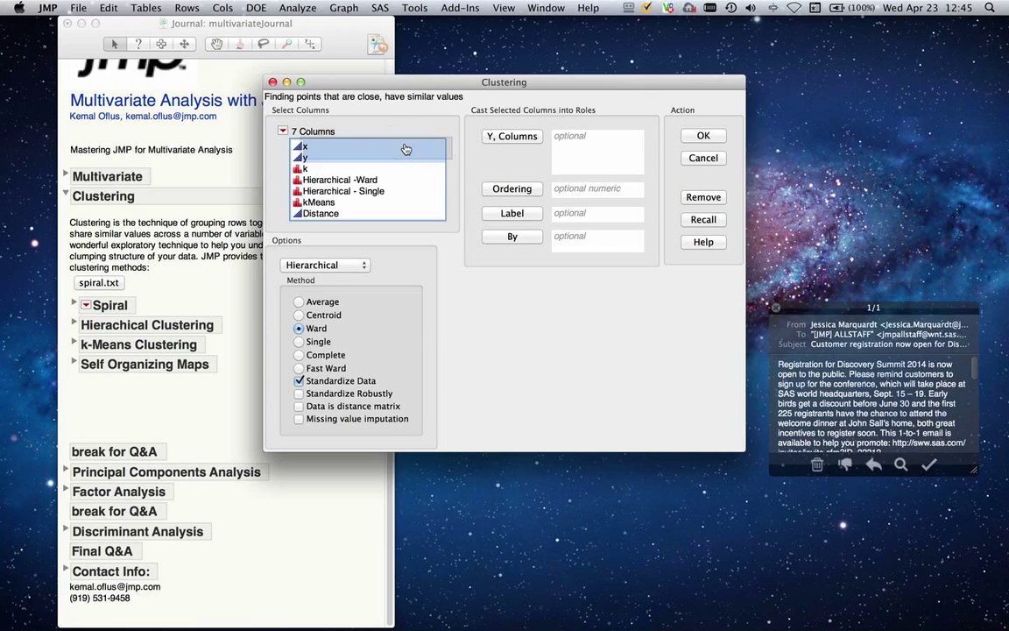
left_click(514, 140)
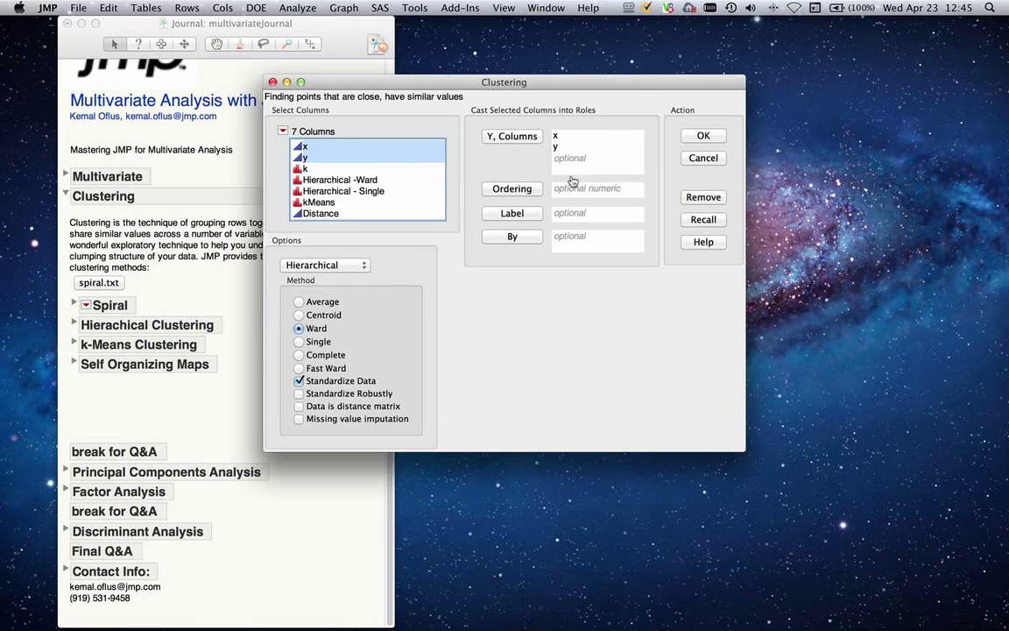
left_click(450, 289)
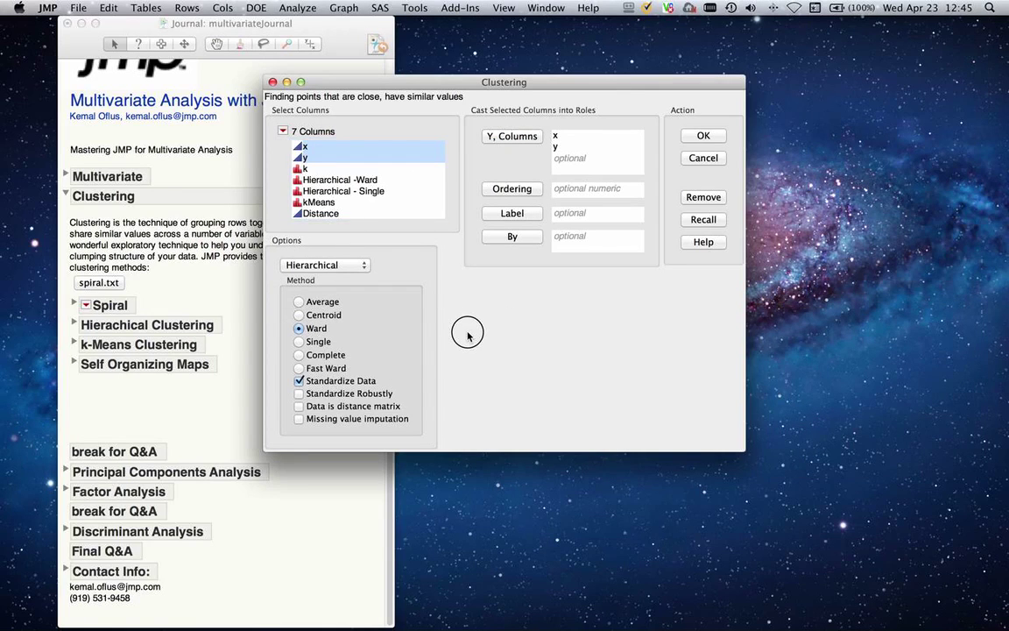
left_click(341, 265)
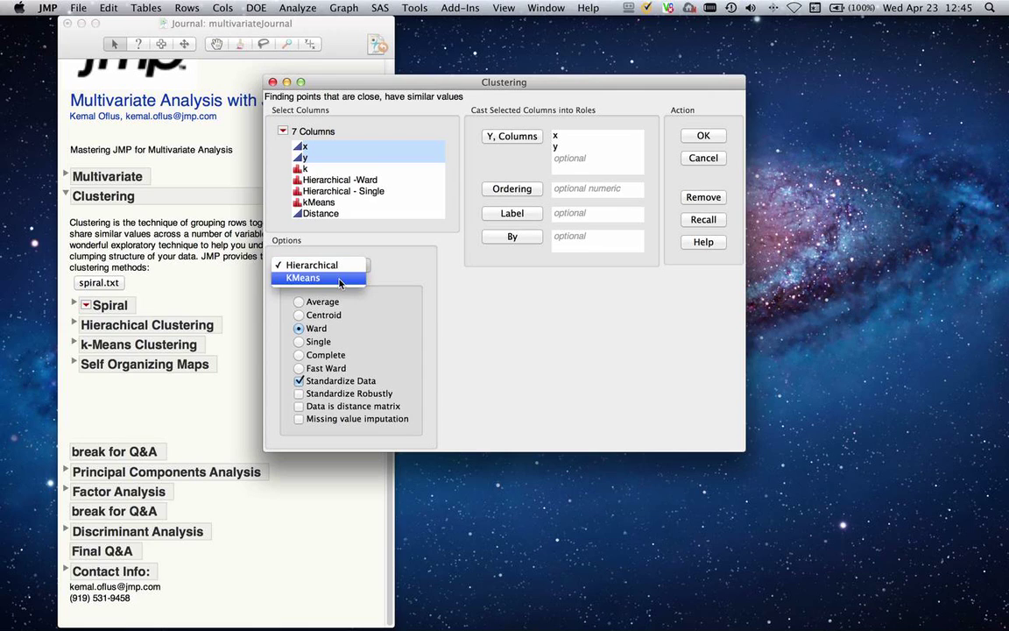
left_click(602, 307)
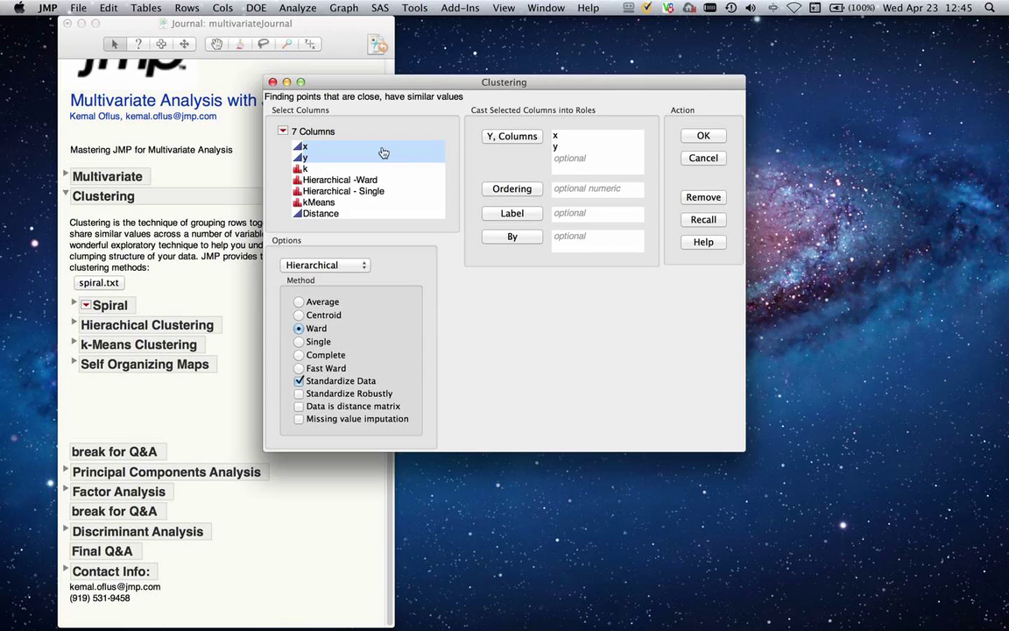
Step: Close the Clustering dialog without running it and expand the journal's Hierarchical Clustering section
left_click(272, 82)
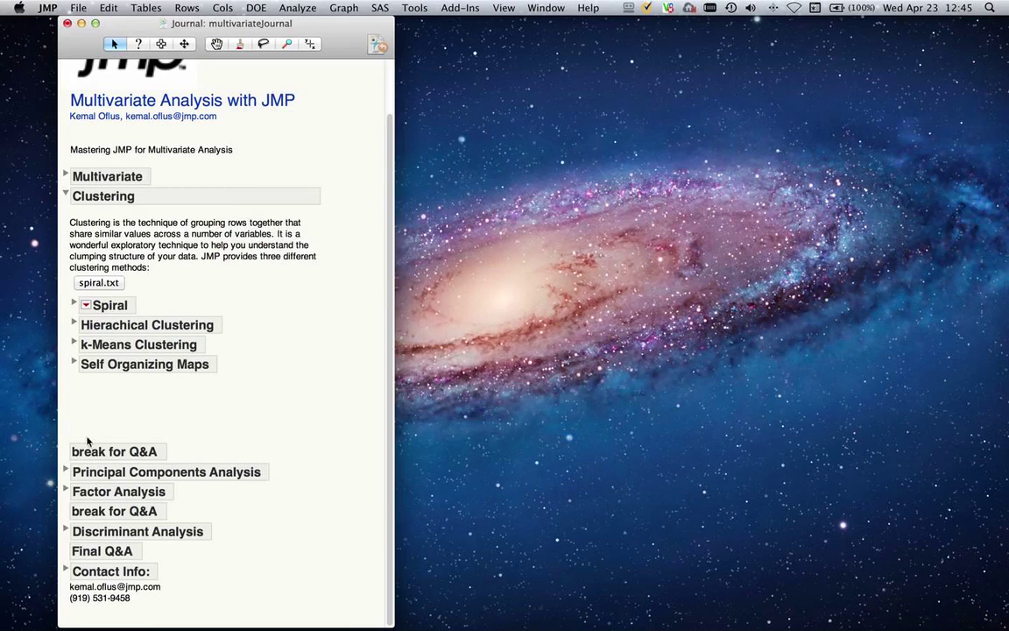
left_click(75, 324)
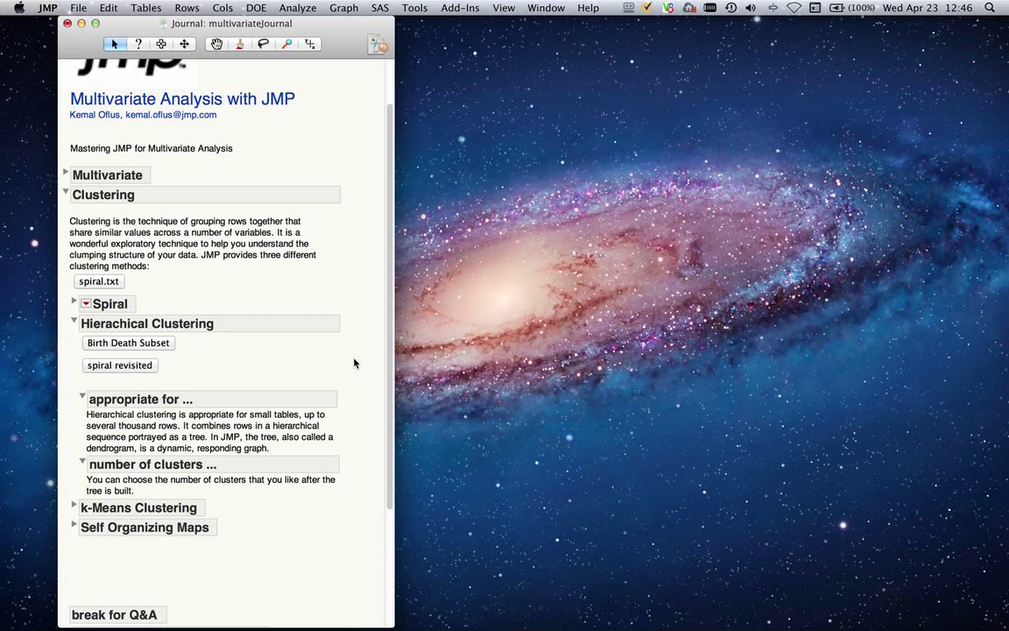
Step: Open Birth Death Subset and run Ward hierarchical clustering on birth and death
left_click(148, 345)
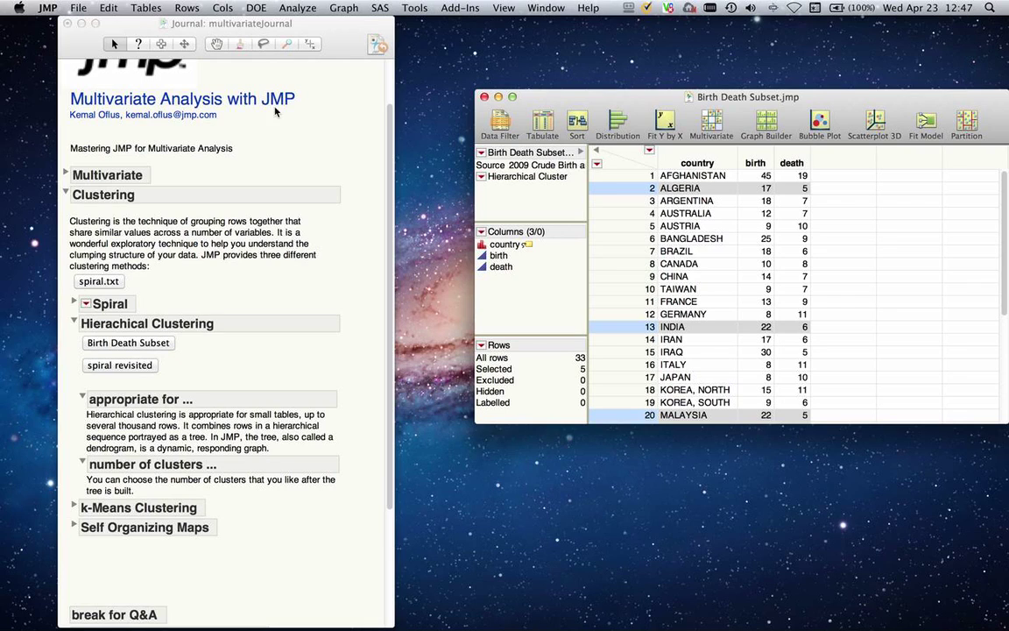
left_click(298, 9)
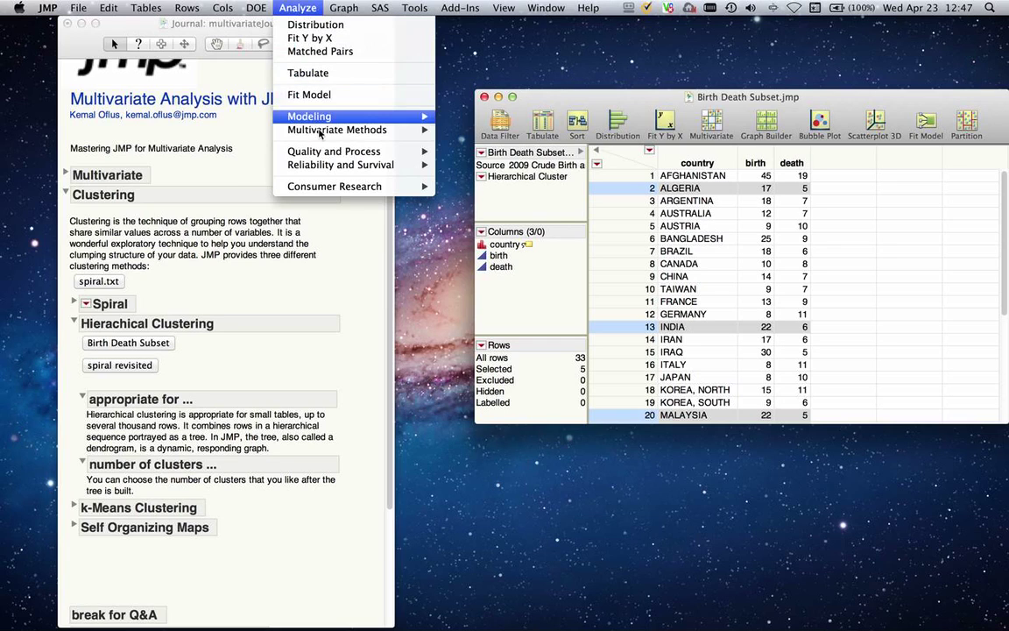
left_click(454, 143)
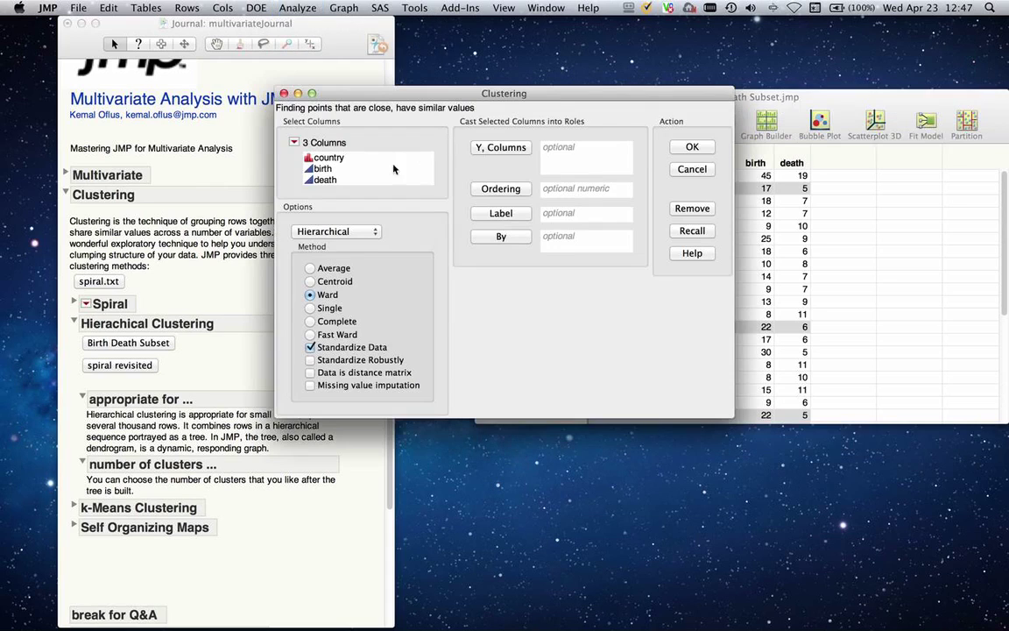
left_click(352, 175)
left_click(353, 180, "shift")
left_click(480, 149)
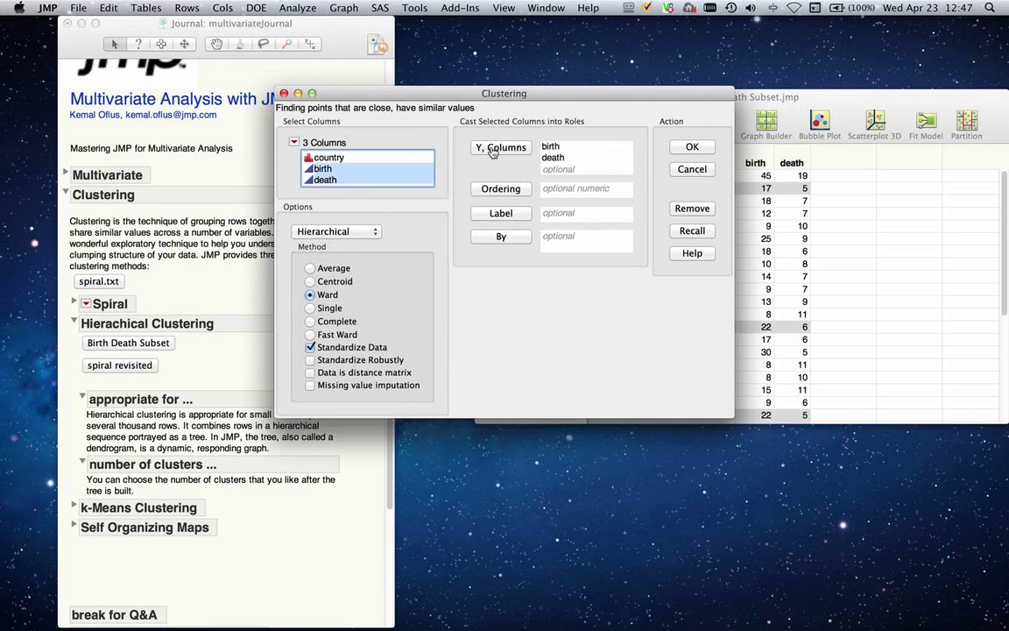
left_click(688, 149)
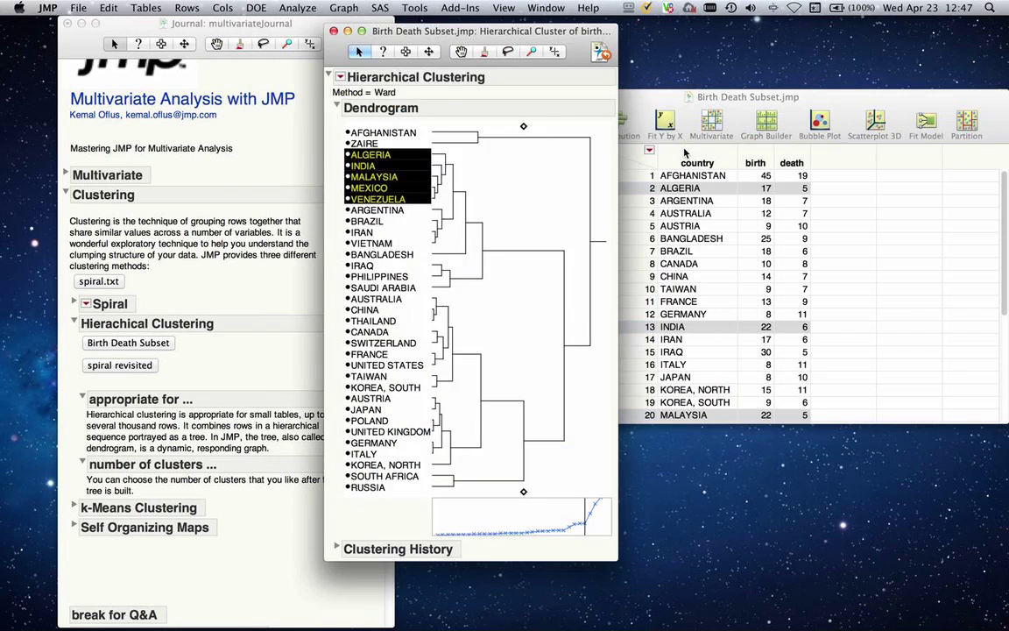
Step: Widen the report window, select AFGHANISTAN and ZAIRE in the dendrogram, and open report options
left_click(633, 154)
left_click_drag(632, 154, 700, 154)
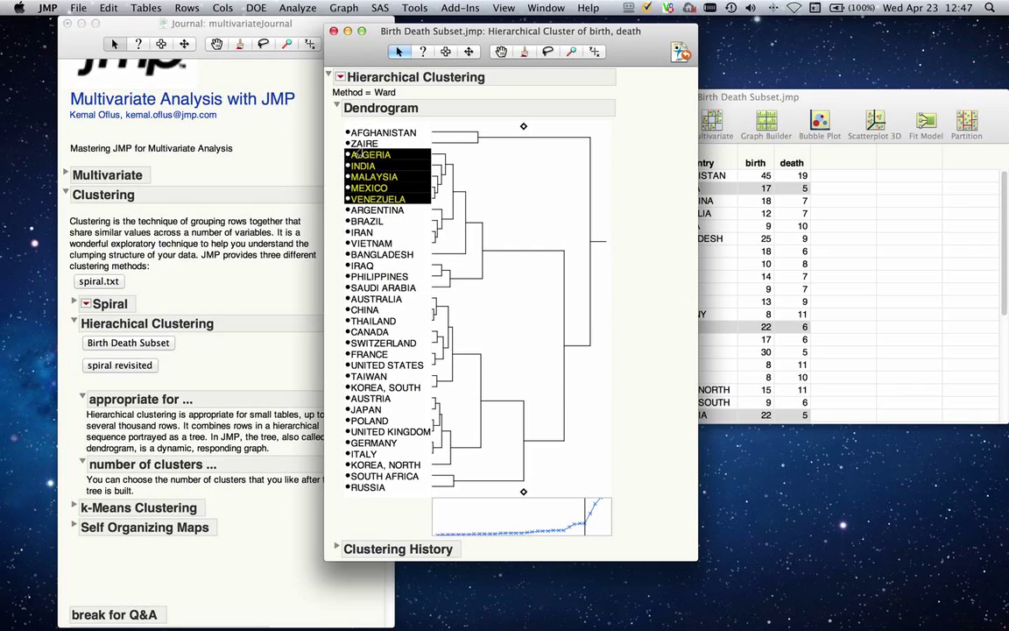
left_click(366, 132)
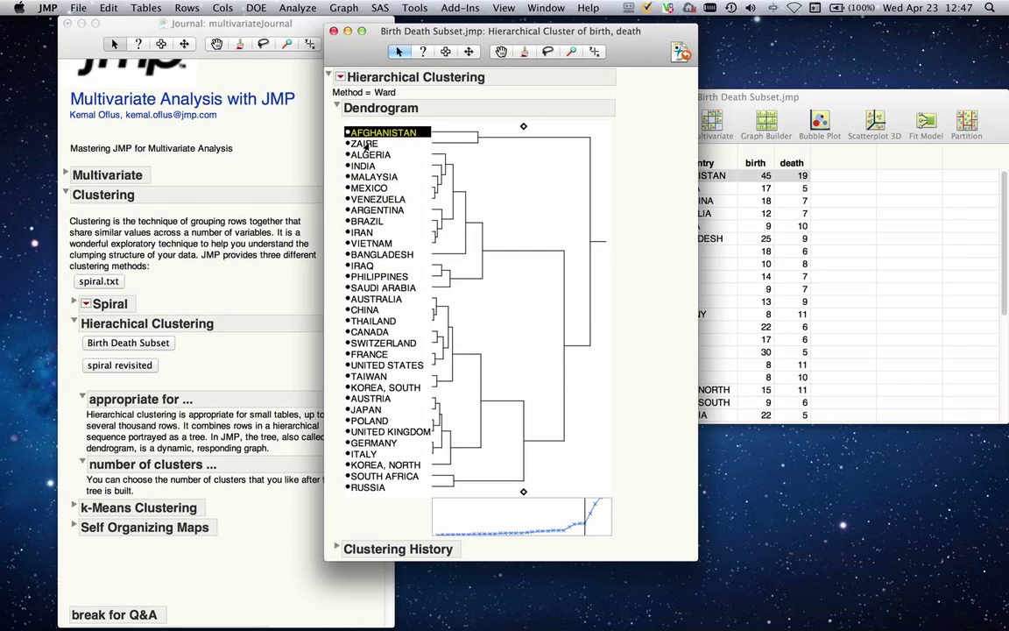
left_click(365, 143)
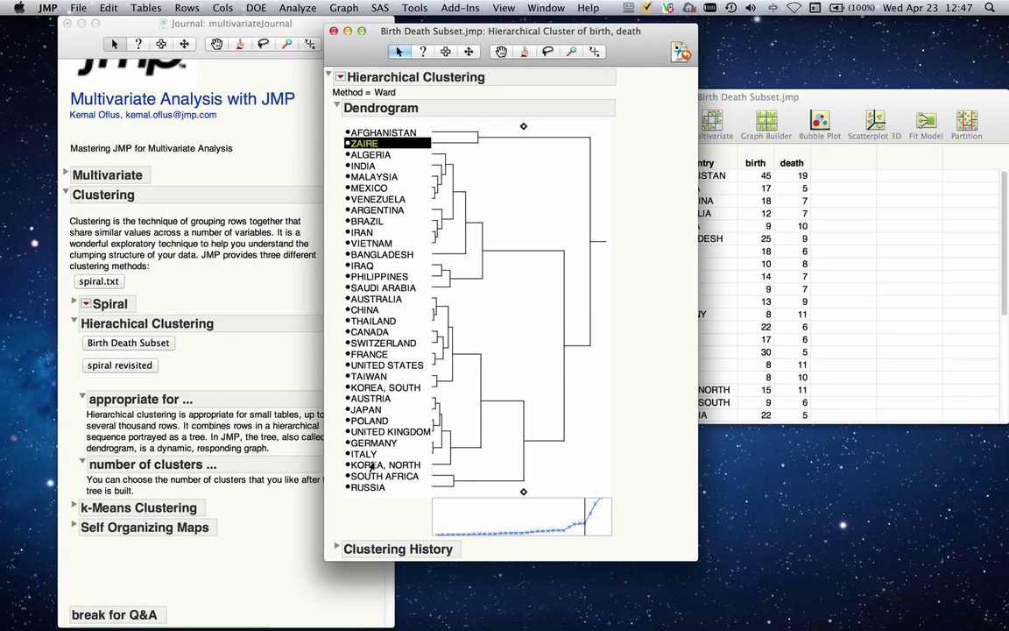
left_click(340, 78)
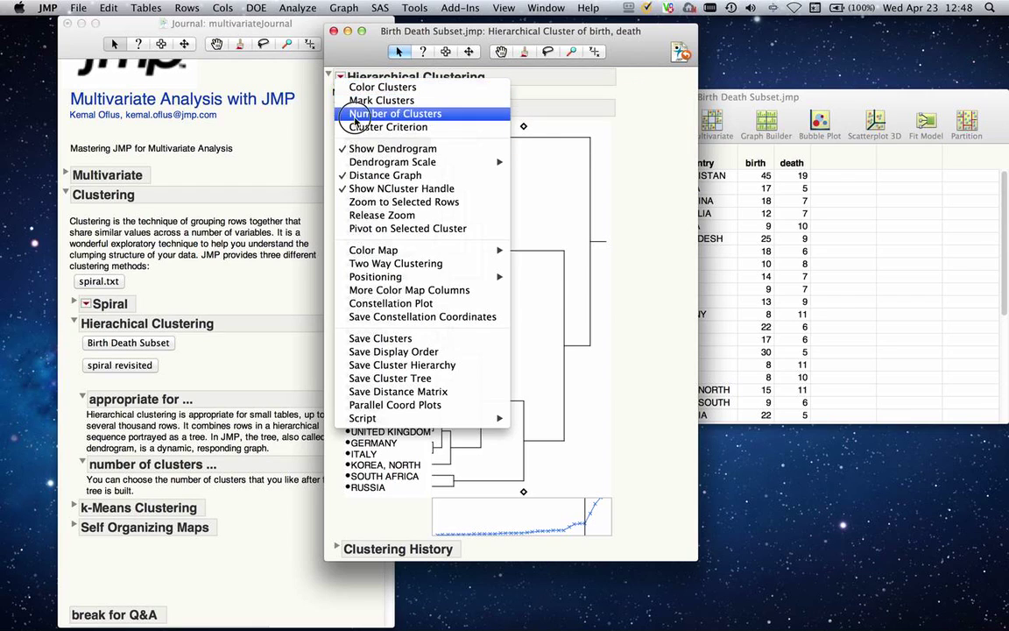
Step: Set the number of clusters to 4
left_click(355, 118)
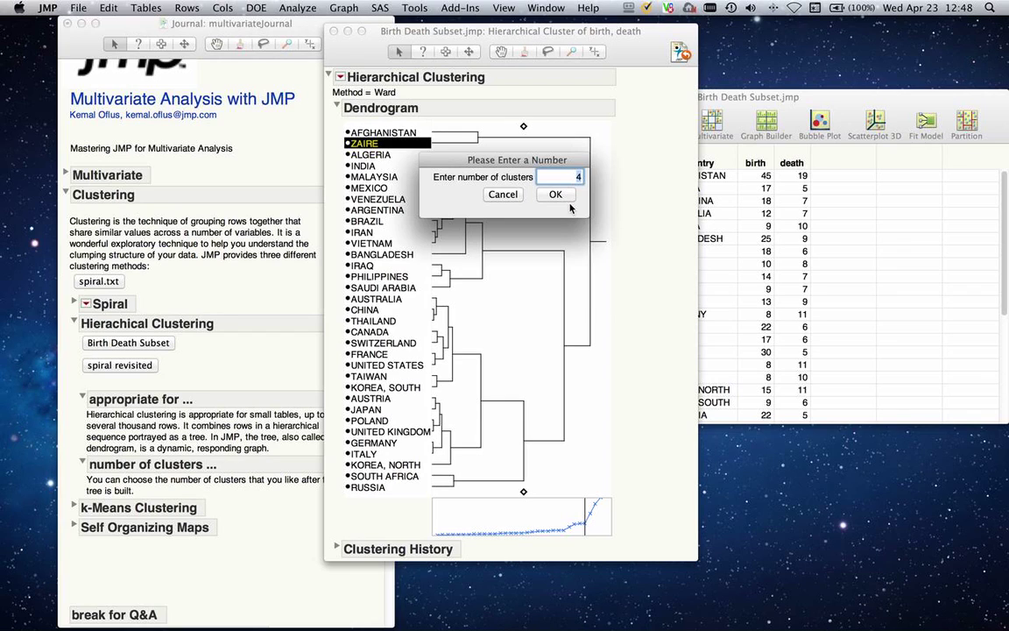
left_click(557, 195)
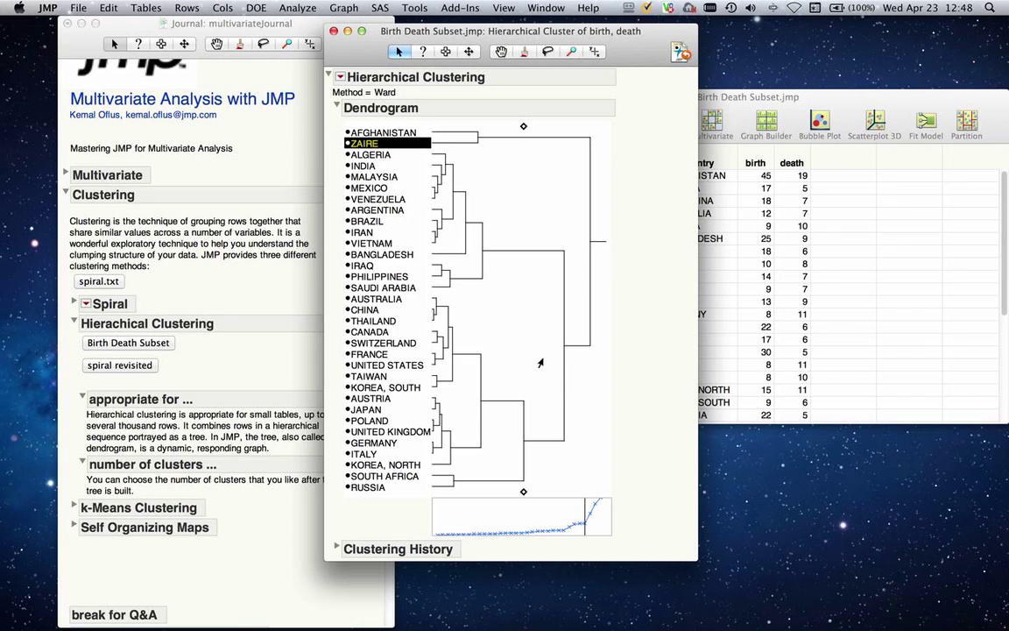
Step: Add a constellation plot to the clustering report and clear its selection
left_click(341, 77)
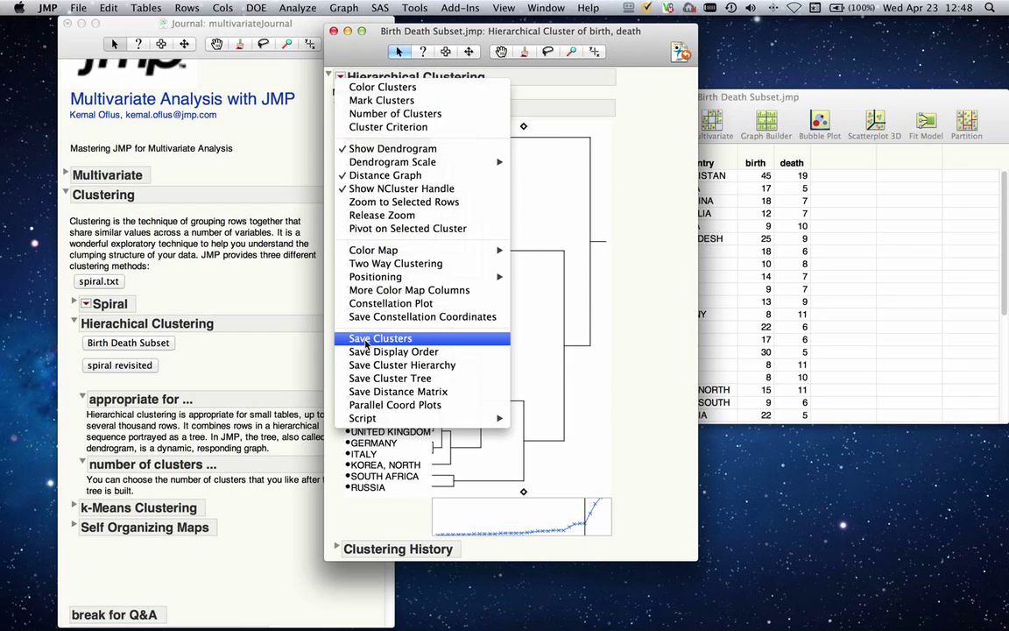
left_click(364, 304)
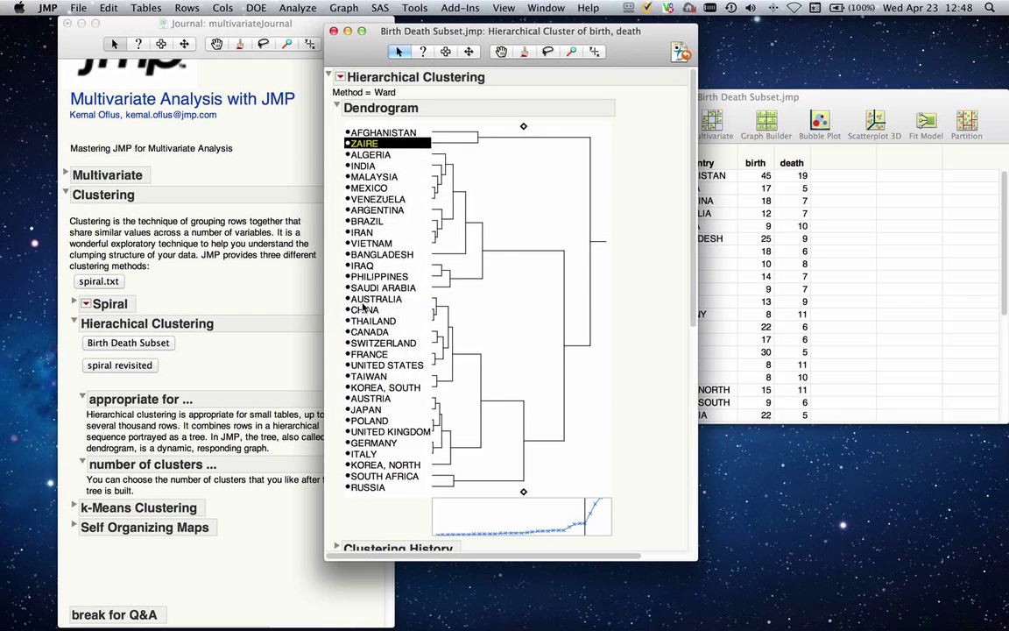
left_click_drag(695, 298, 755, 572)
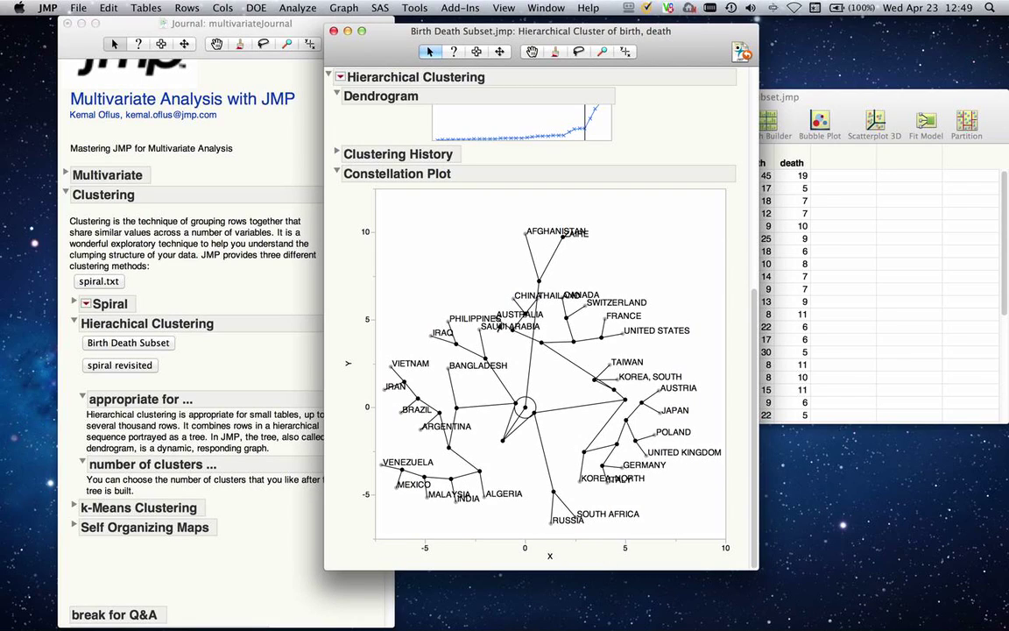
left_click(488, 213)
Step: Save the cluster assignments to the data table and bring Birth Death Subset forward
left_click(341, 77)
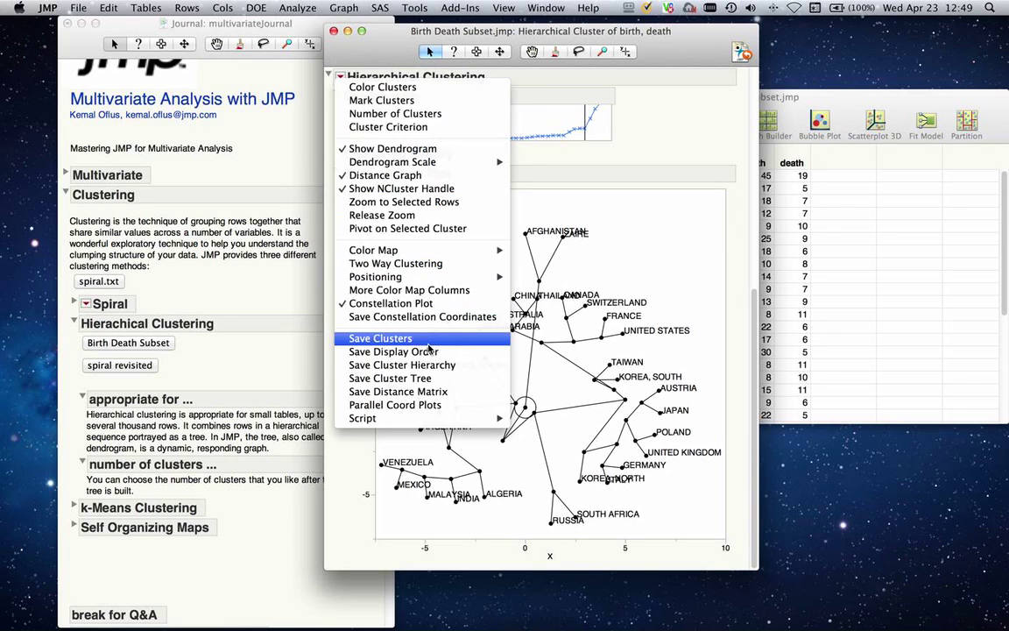
left_click(429, 345)
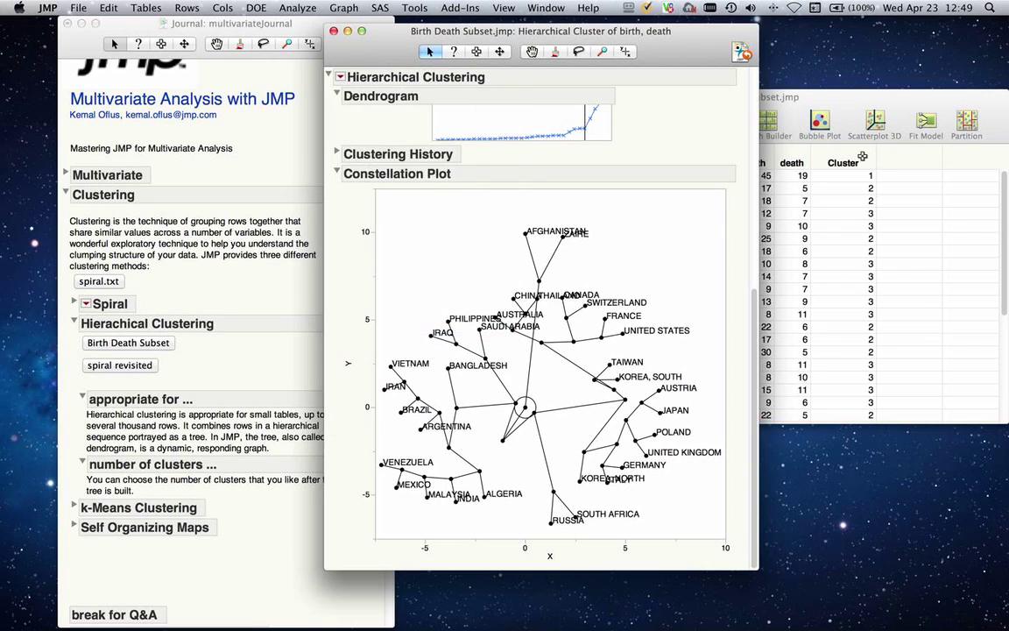
left_click(834, 96)
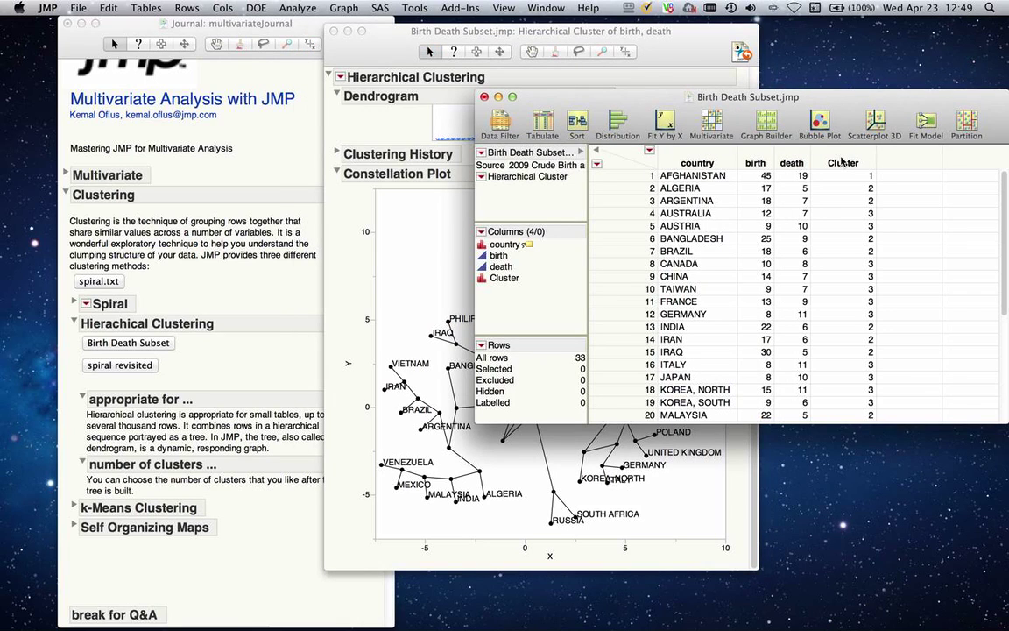
Step: In Graph Builder, draw a world map from country and colour it by Cluster
left_click(767, 126)
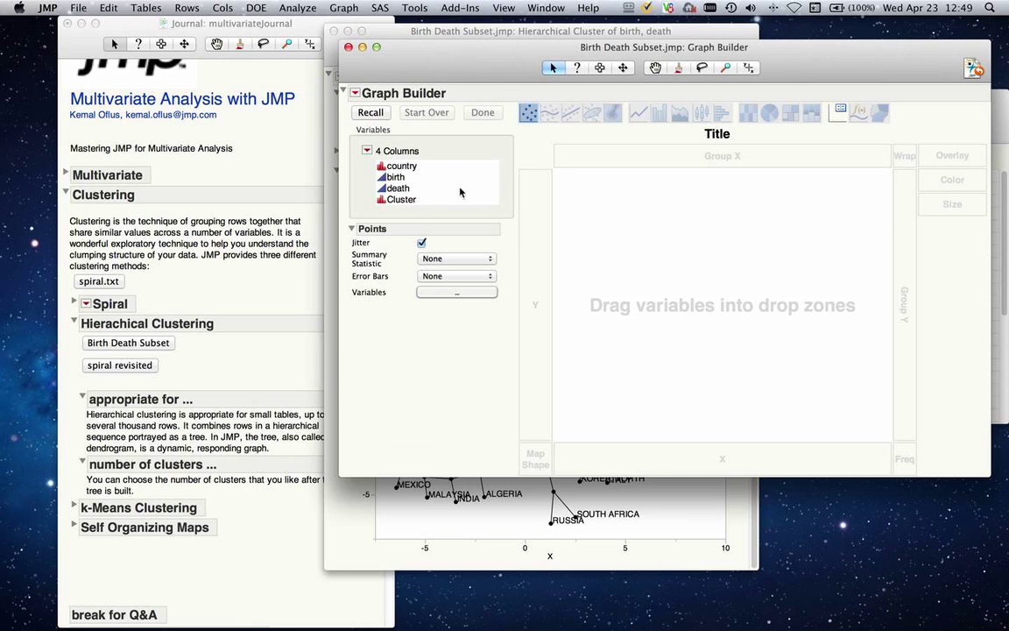
mouse_move(417, 170)
left_mouse_down()
mouse_move(505, 450)
mouse_move(528, 462)
left_mouse_up()
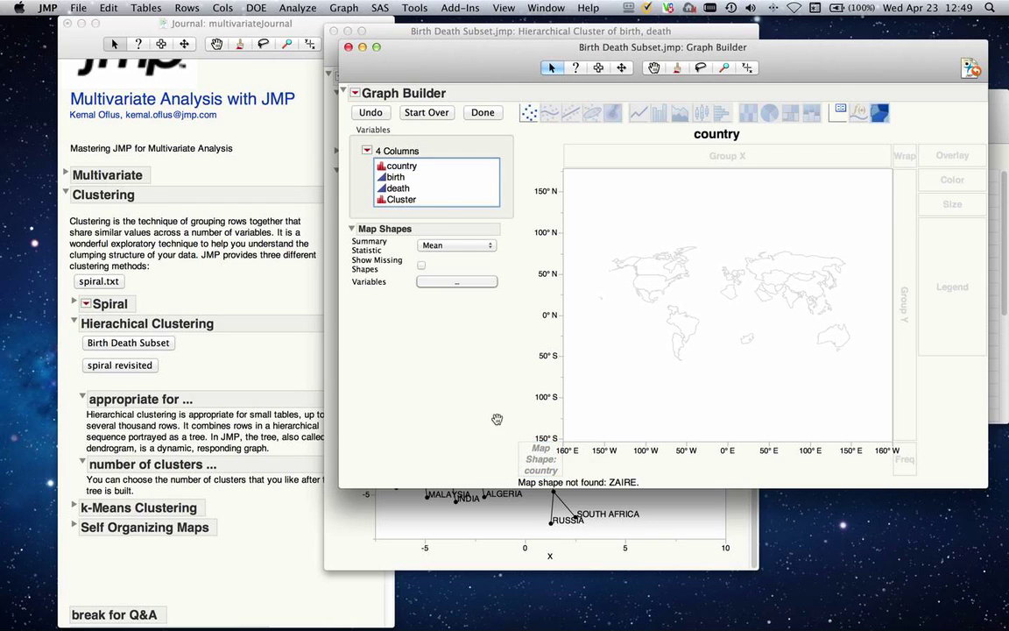
left_click(425, 202)
left_click_drag(425, 203, 936, 184)
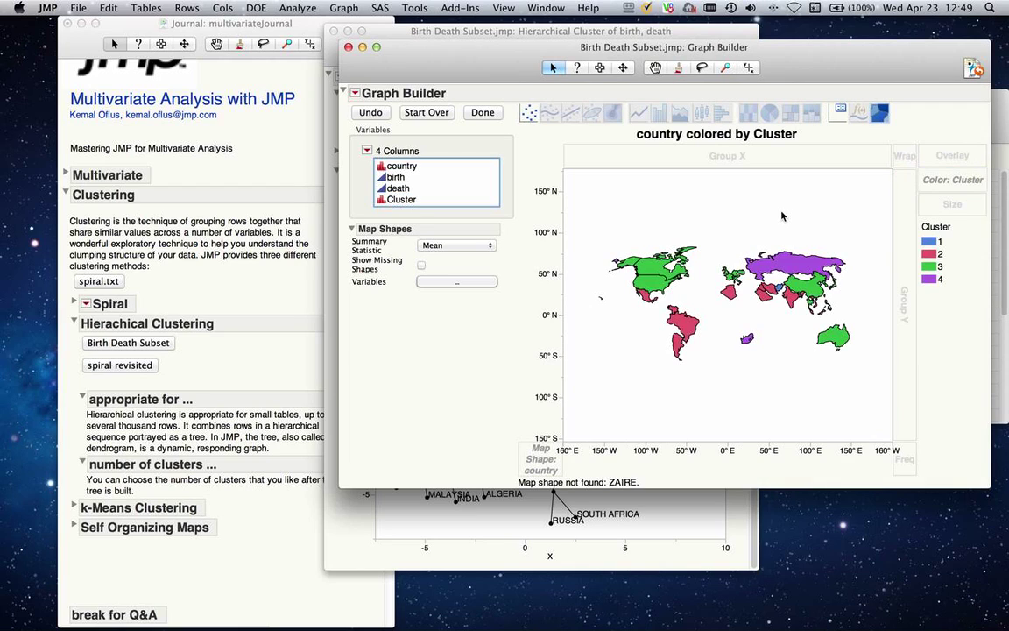
Step: Show countries without data as empty outlines on the map
right_click(726, 235)
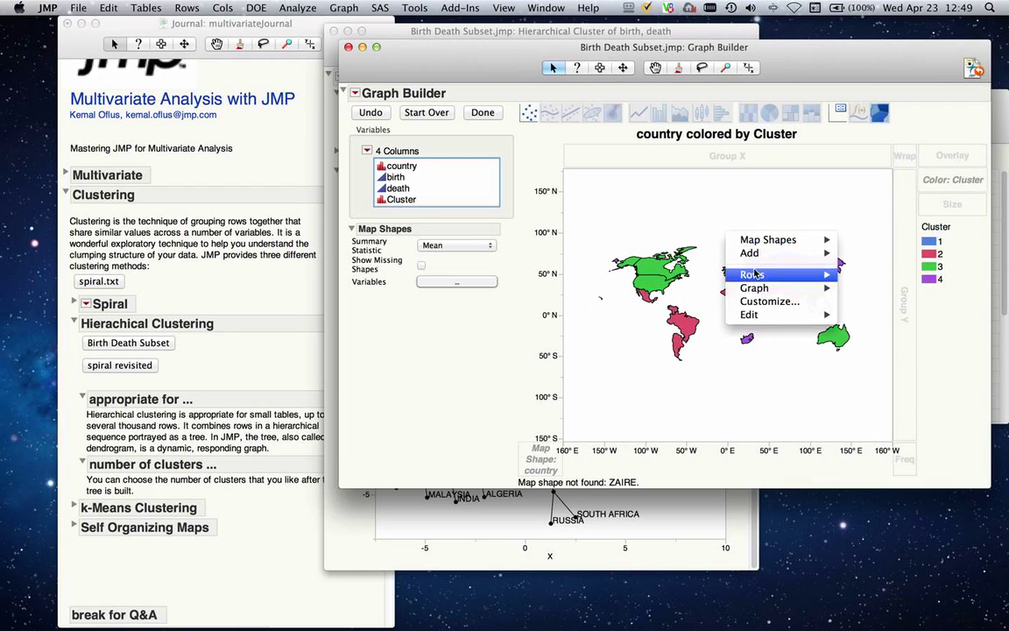
mouse_move(788, 240)
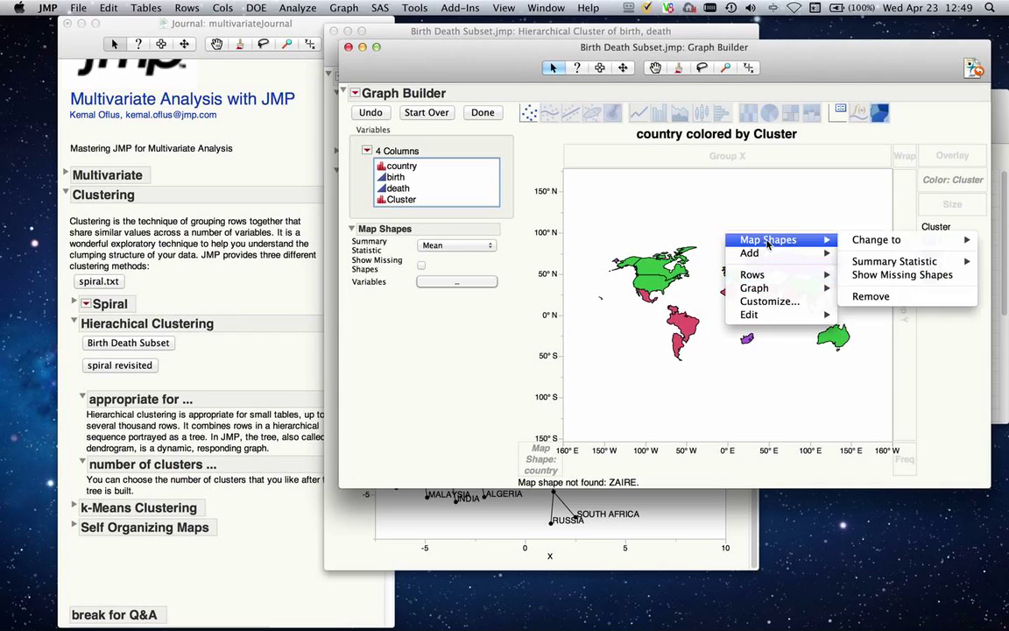
left_click(876, 274)
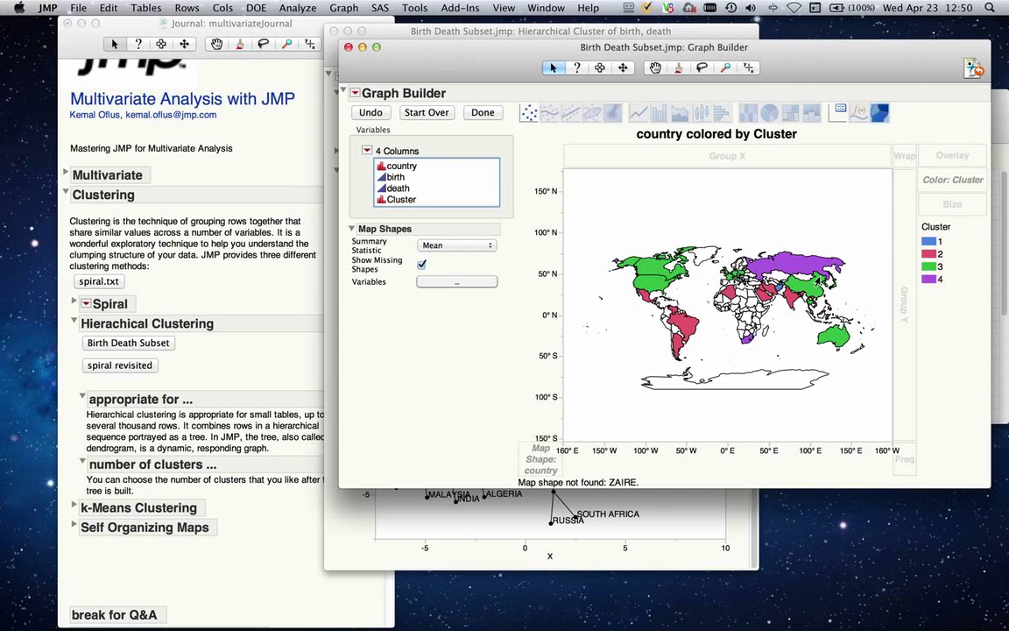
mouse_move(819, 278)
mouse_move(749, 338)
Step: Finish the graph and give the map a Simple Earth background
left_click(480, 115)
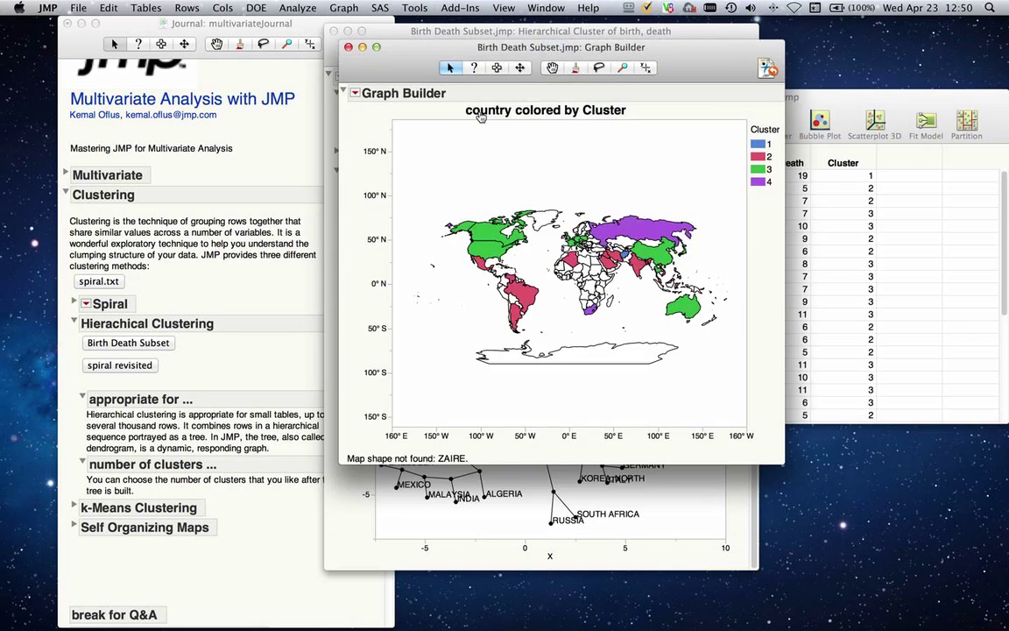
right_click(471, 172)
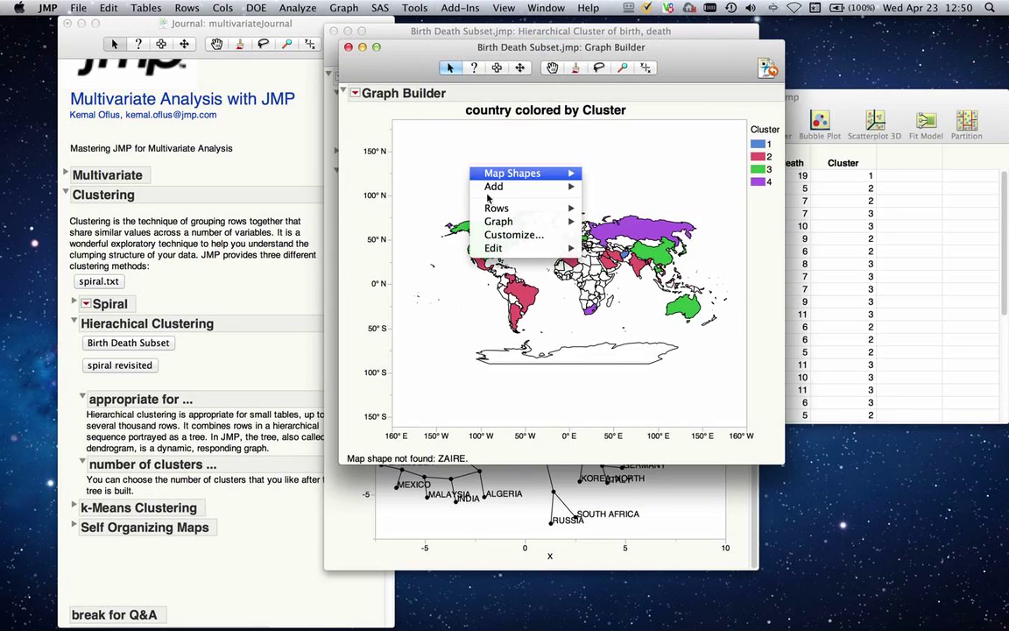
mouse_move(497, 224)
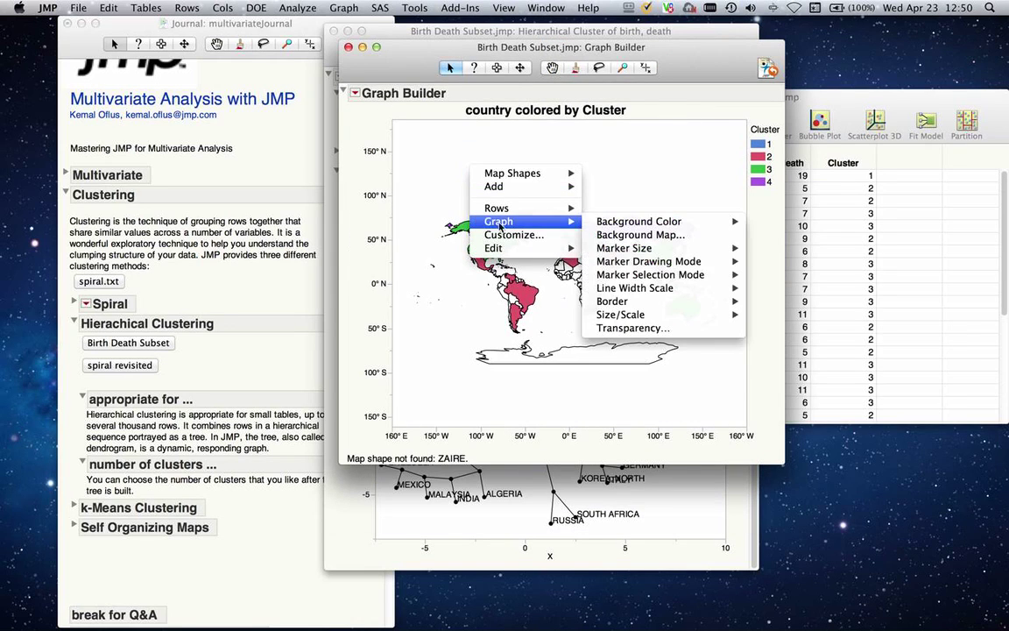
left_click(612, 230)
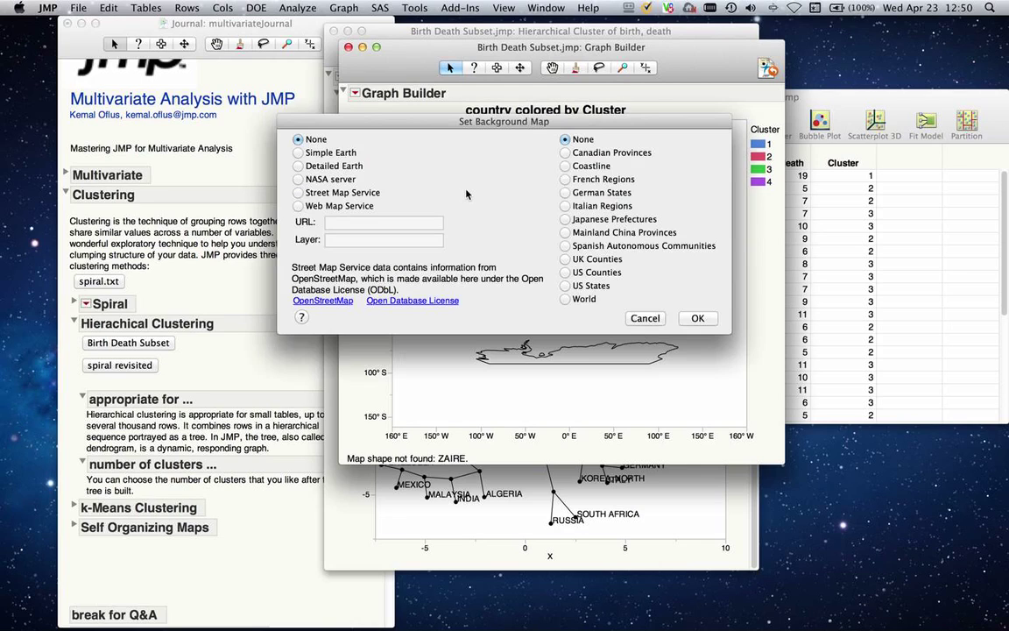
left_click(354, 156)
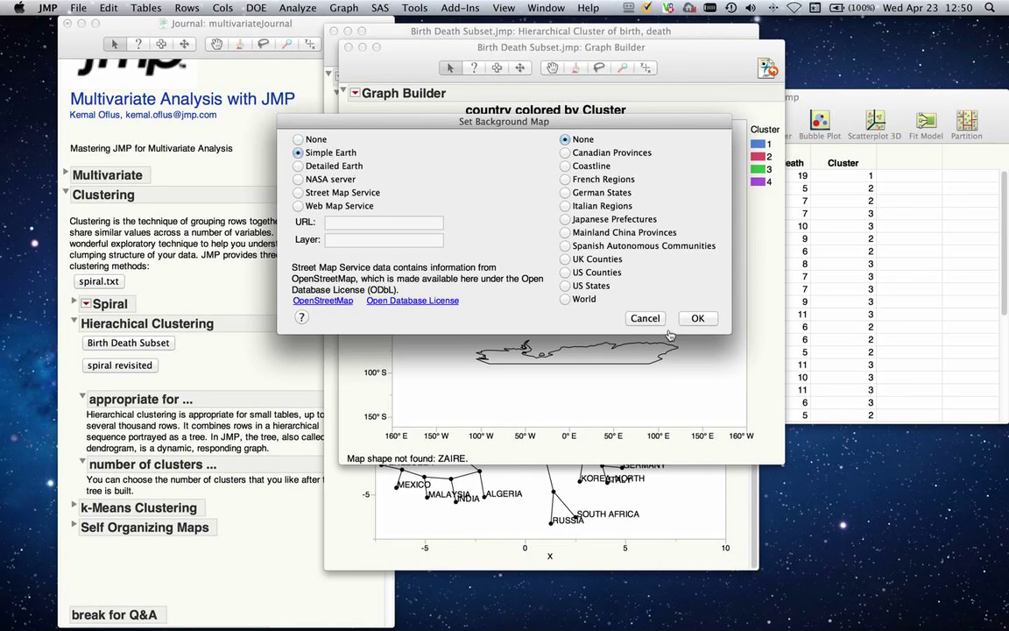
left_click(695, 318)
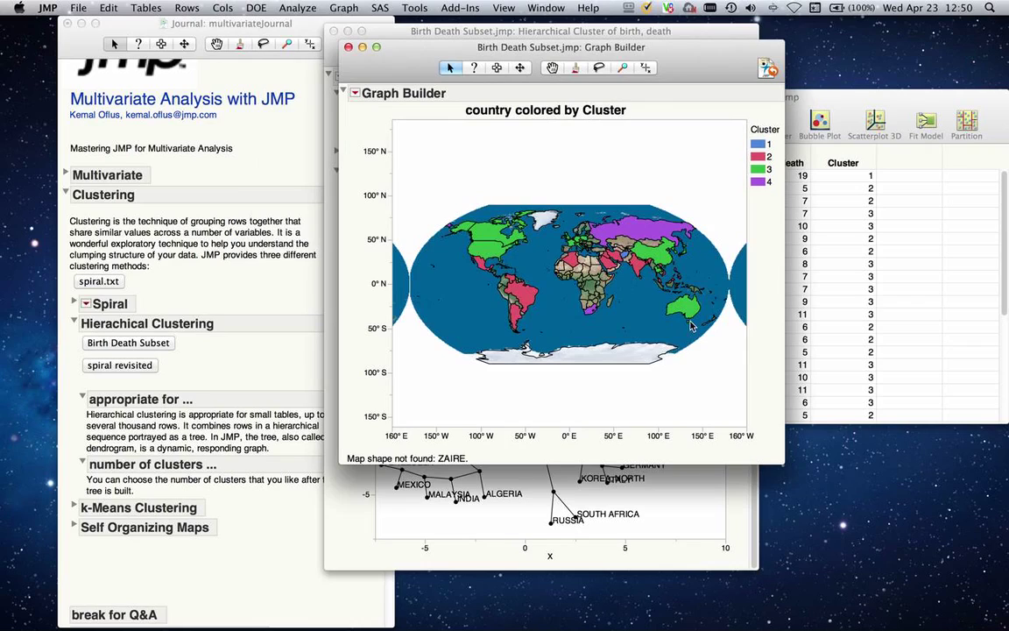
Step: Select the whole map report and copy it
left_click(496, 67)
left_click(496, 90)
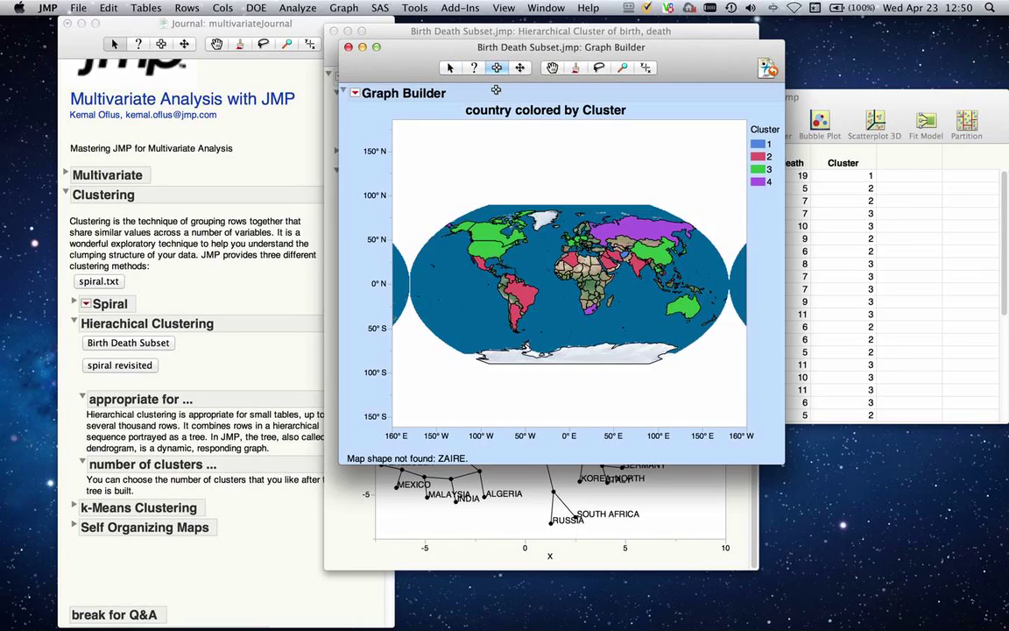
right_click(496, 90)
left_click(503, 95)
Step: Close the Graph Builder map window and the Hierarchical Cluster report
left_click(348, 48)
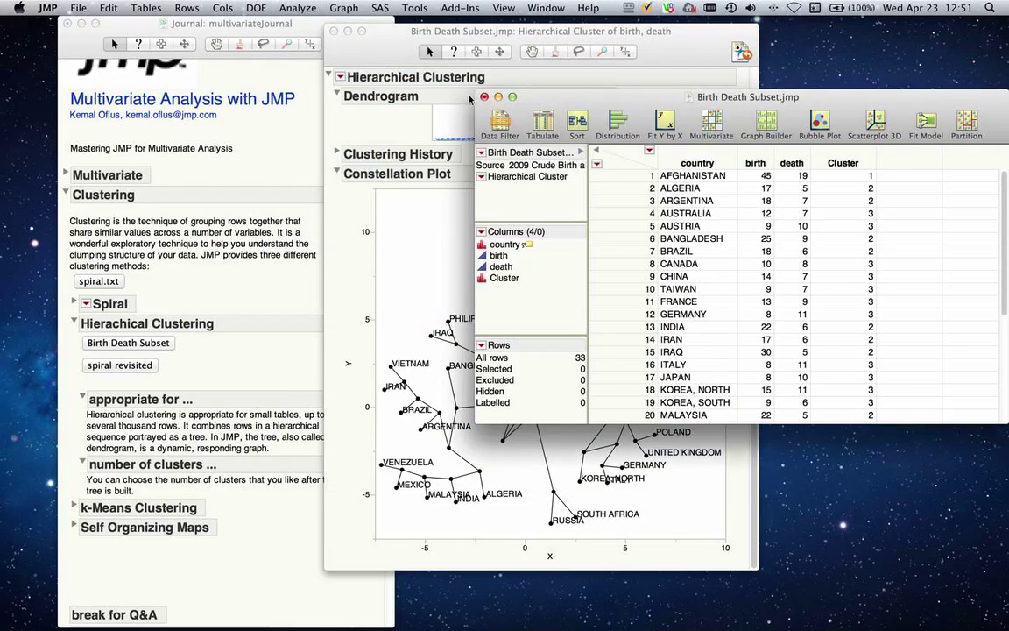
left_click(332, 36)
left_click(333, 31)
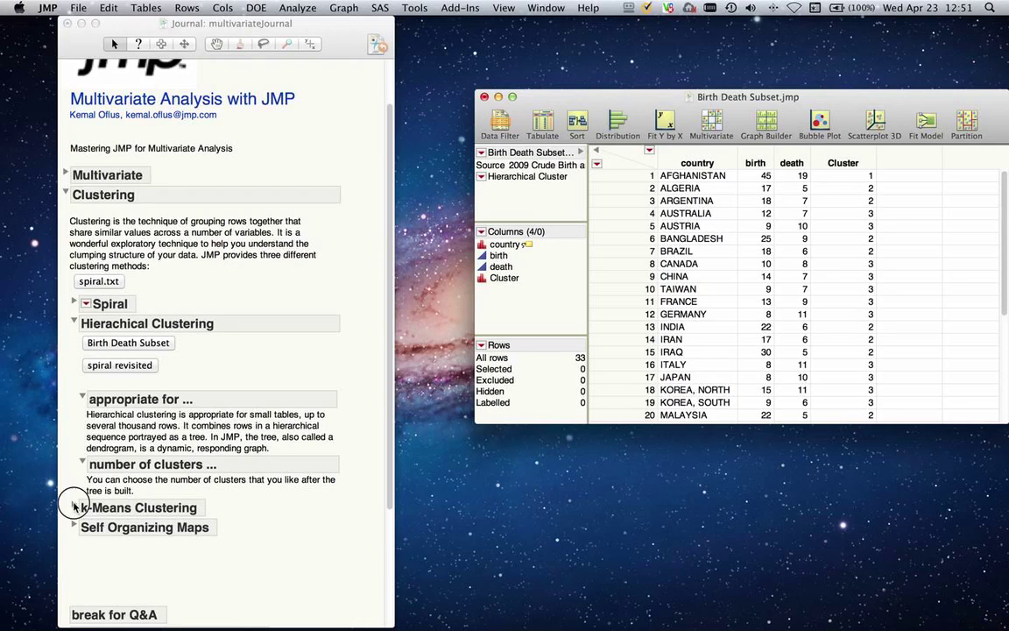
Step: Expand the journal's k-Means Clustering section to reveal the Cytometry link and notes
left_click(131, 507)
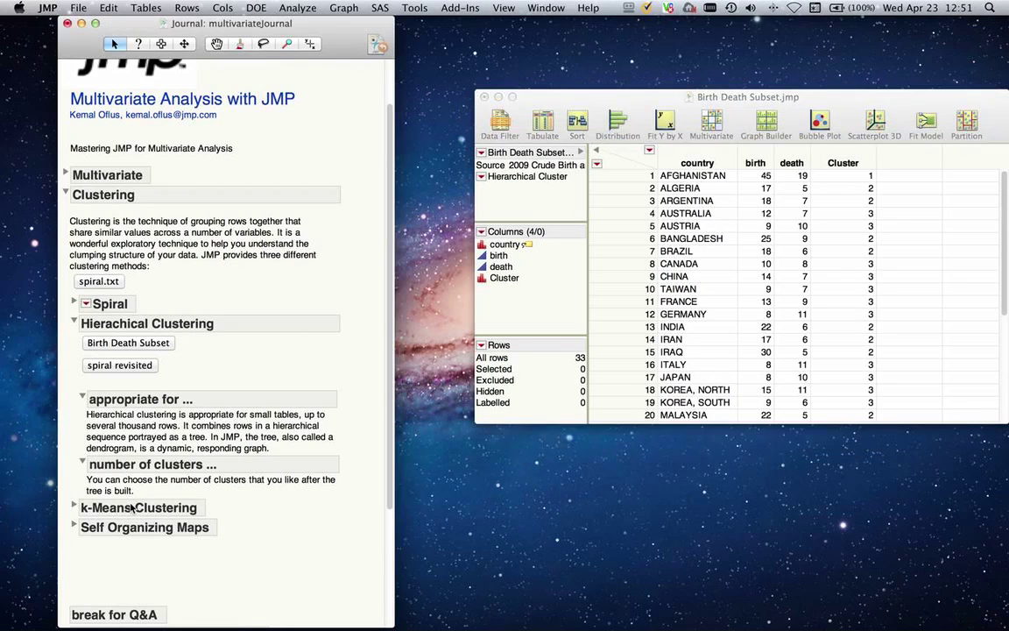
left_click(73, 507)
scroll(74, 512, "down", 4)
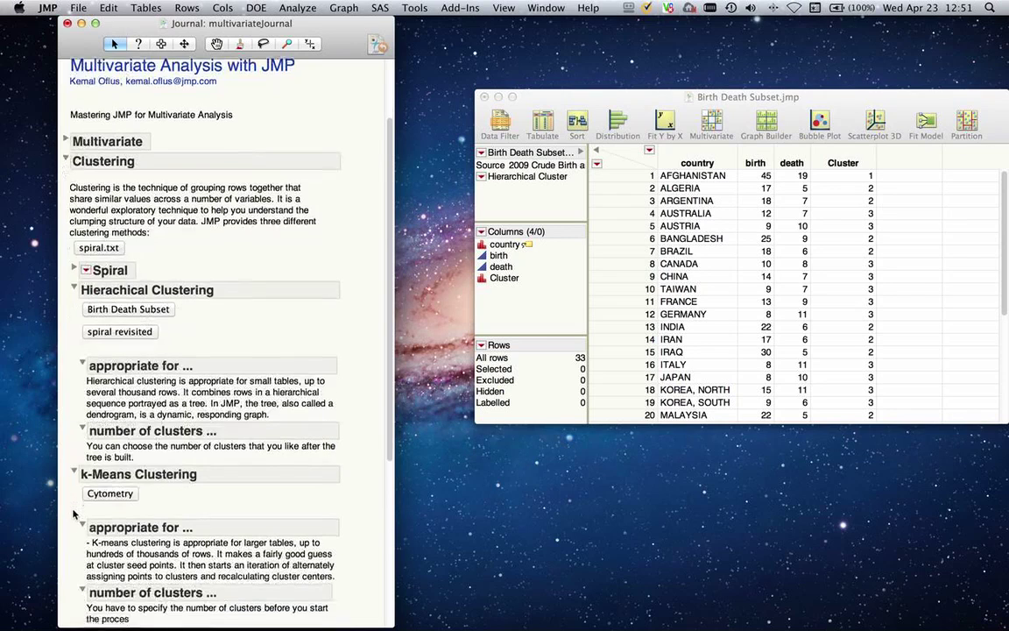
scroll(73, 515, "down", 1)
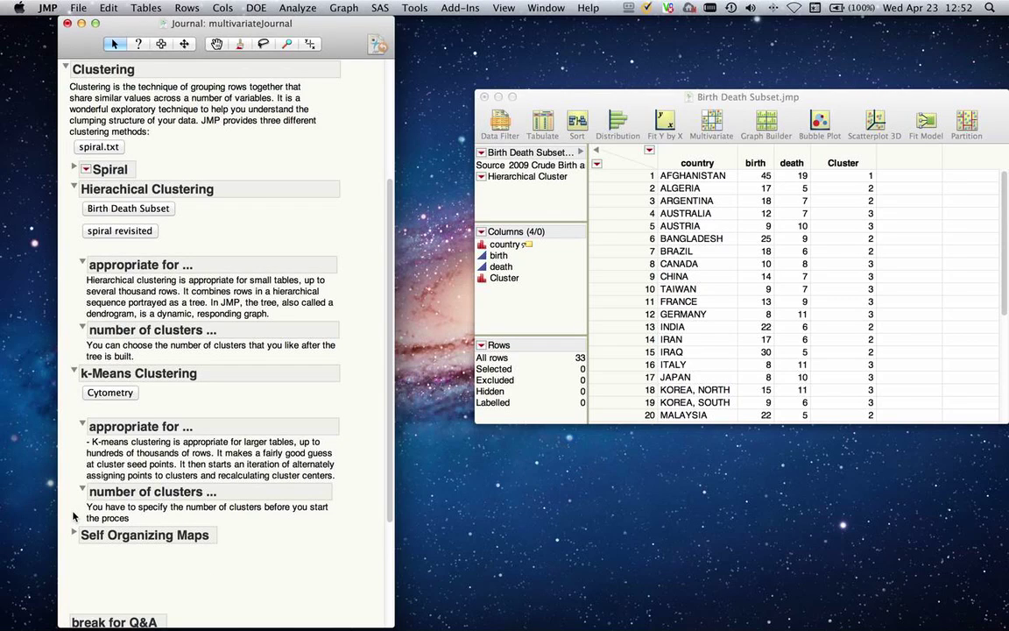
Step: Open the Cytometry data, plot CD8 by CD4 in Fit Y by X, then close the plot
left_click(123, 394)
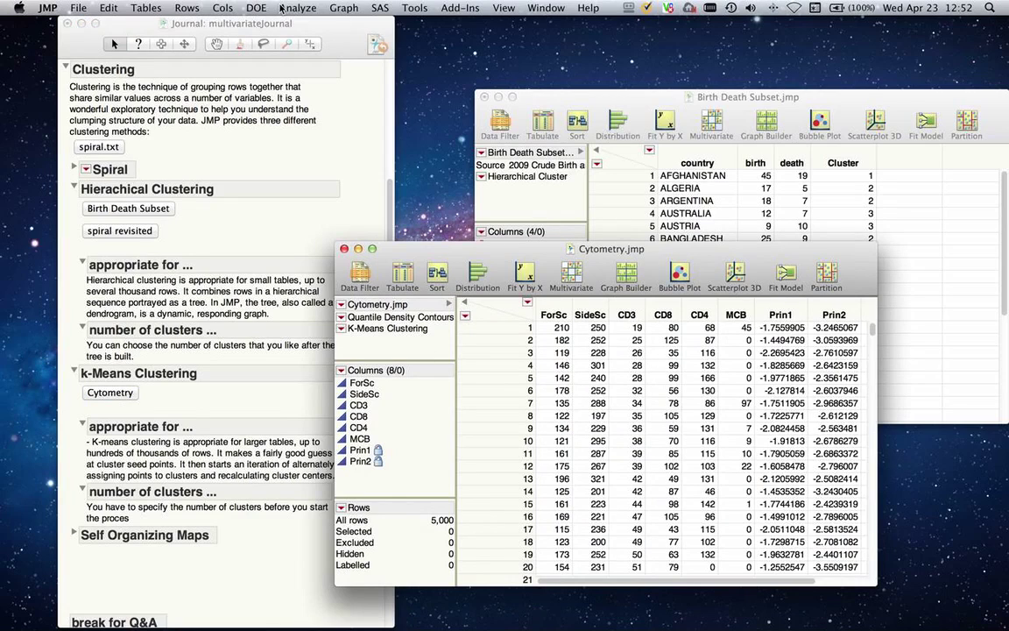
left_click(317, 9)
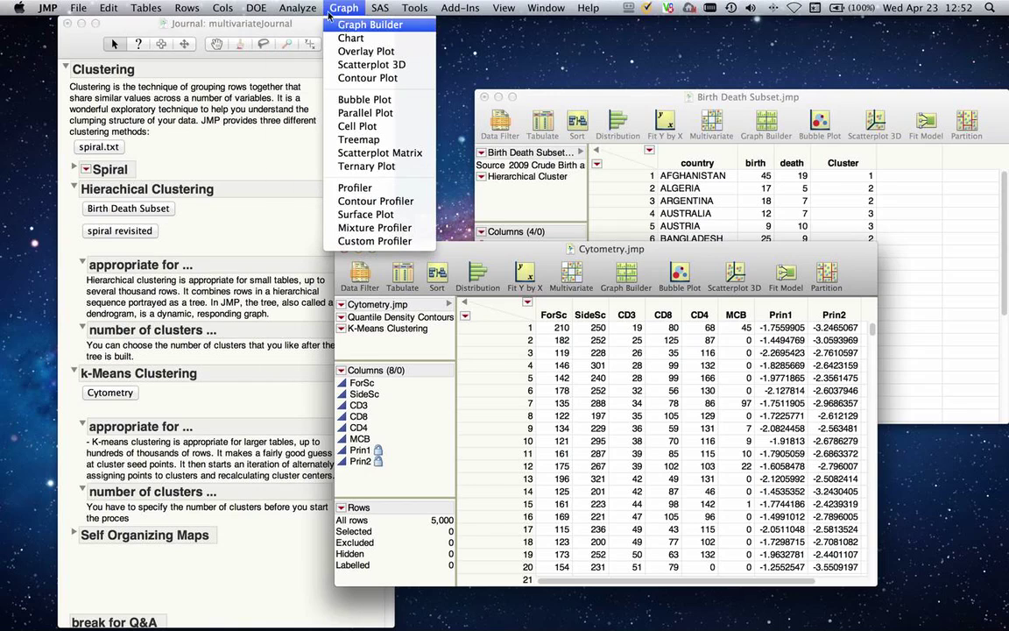
mouse_move(282, 11)
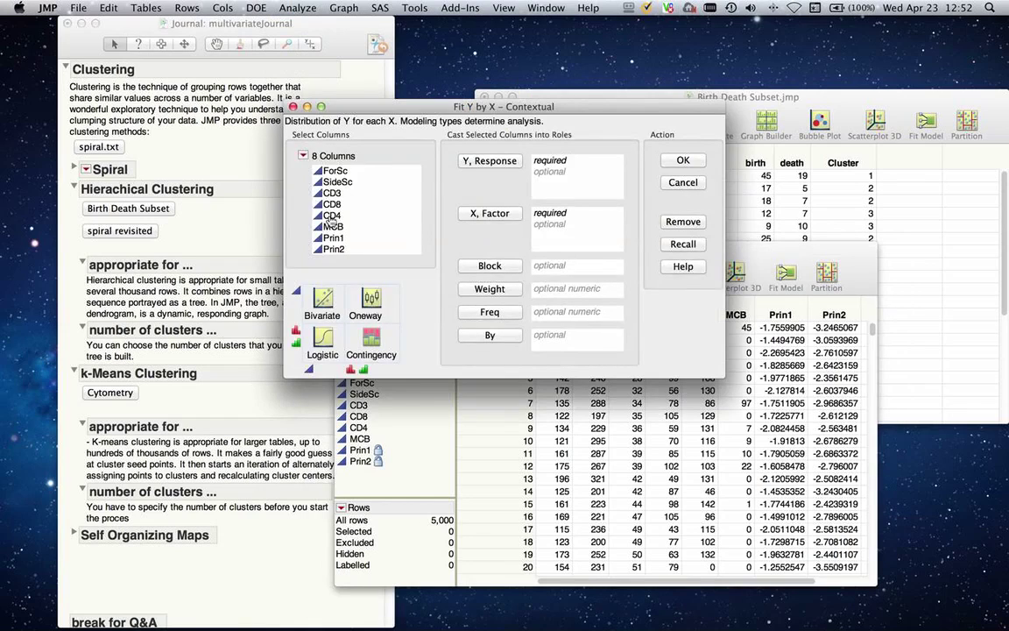
left_click(331, 203)
left_click(489, 160)
left_click(338, 215)
left_click(477, 213)
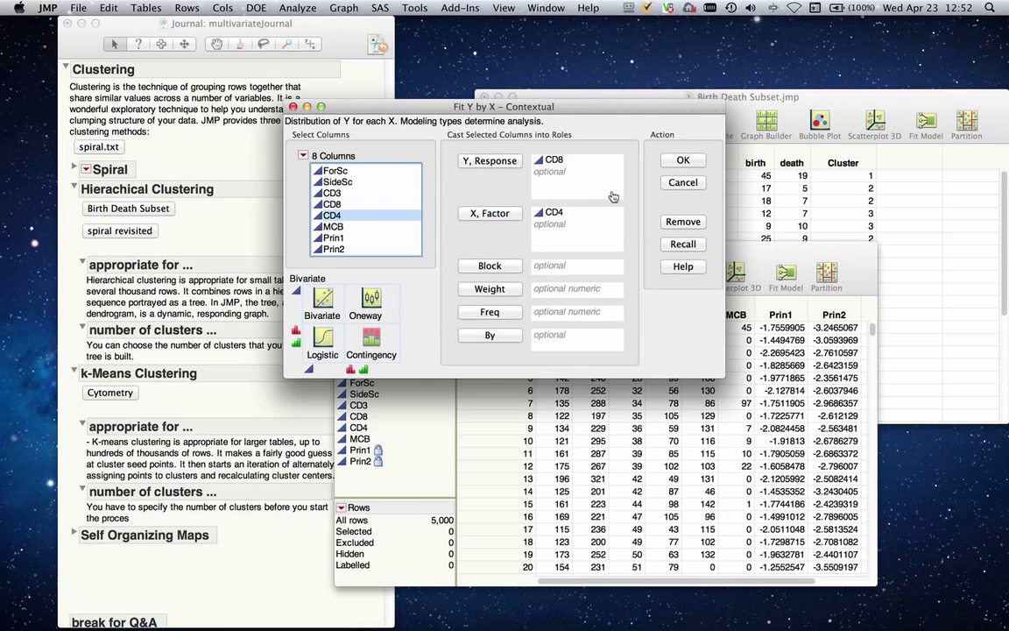
left_click(681, 163)
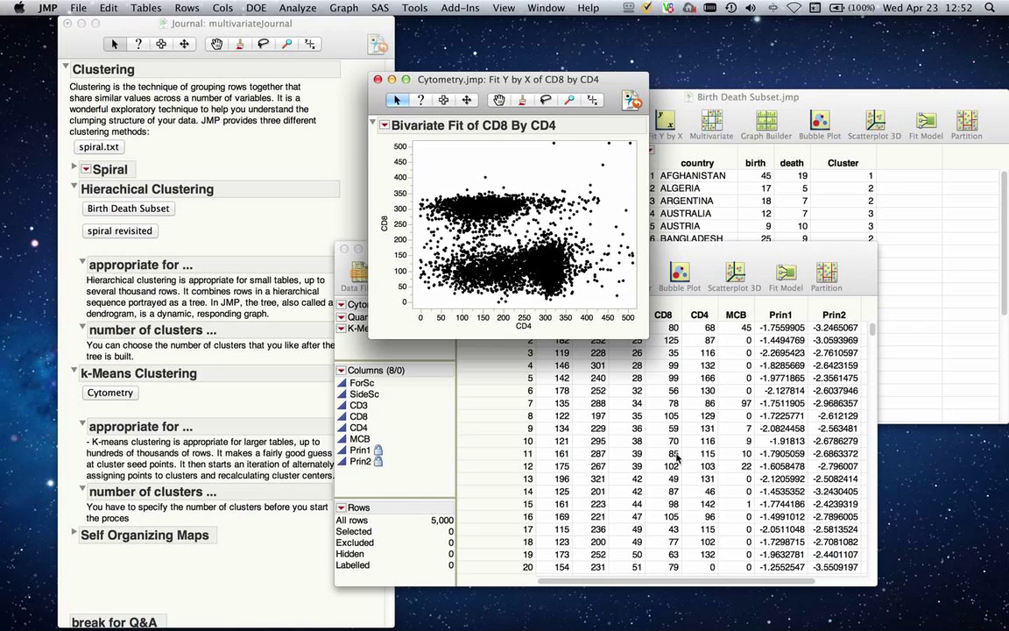
left_click(377, 80)
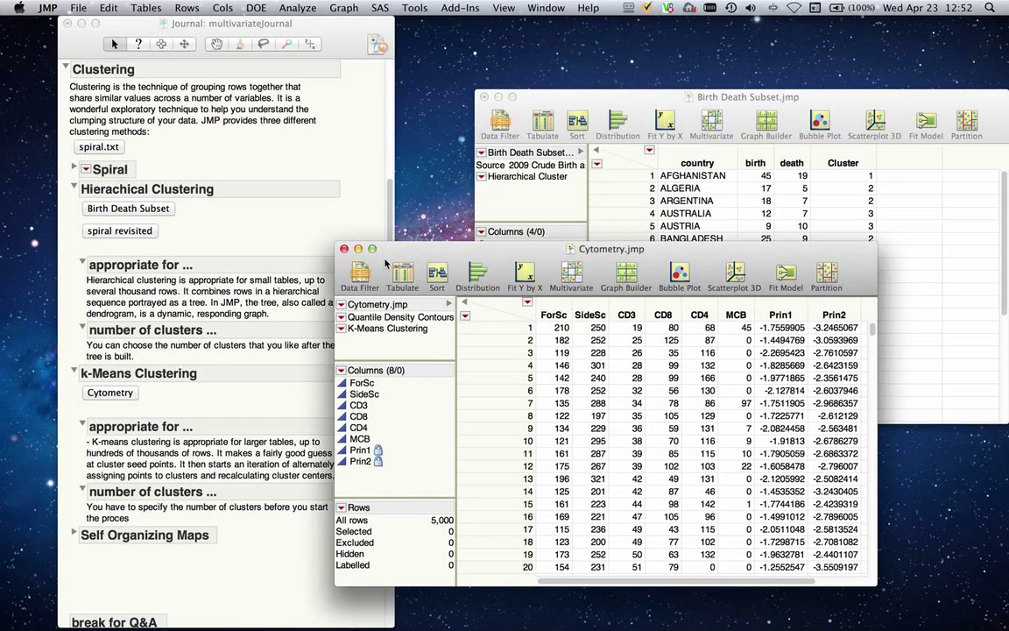
Step: Set up KMeans clustering of Cytometry columns ForSc through MCB via Analyze > Multivariate Methods > Cluster
left_click(285, 8)
mouse_move(323, 133)
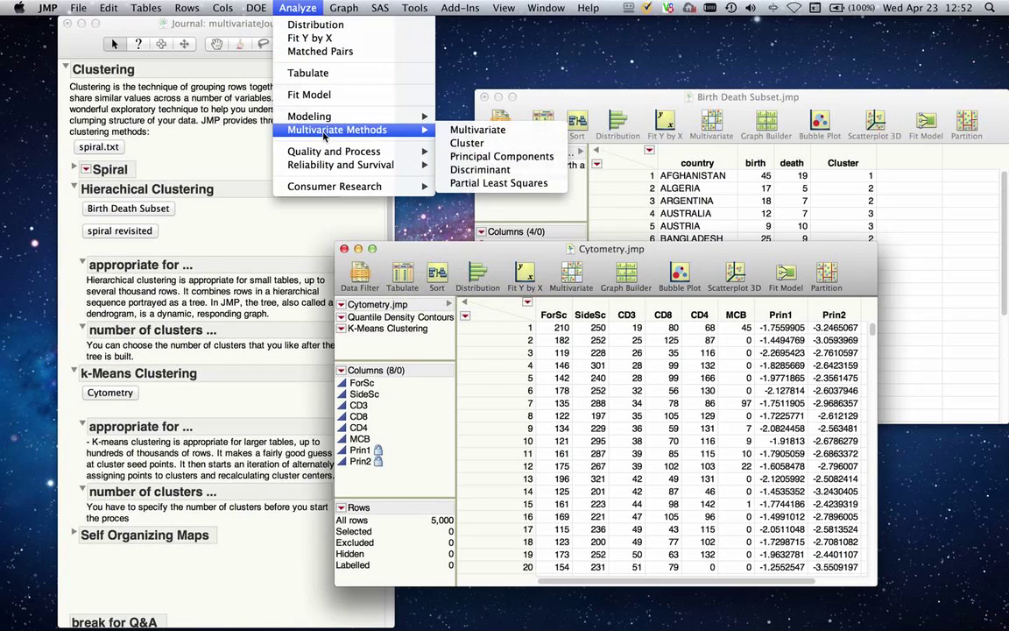
left_click(467, 143)
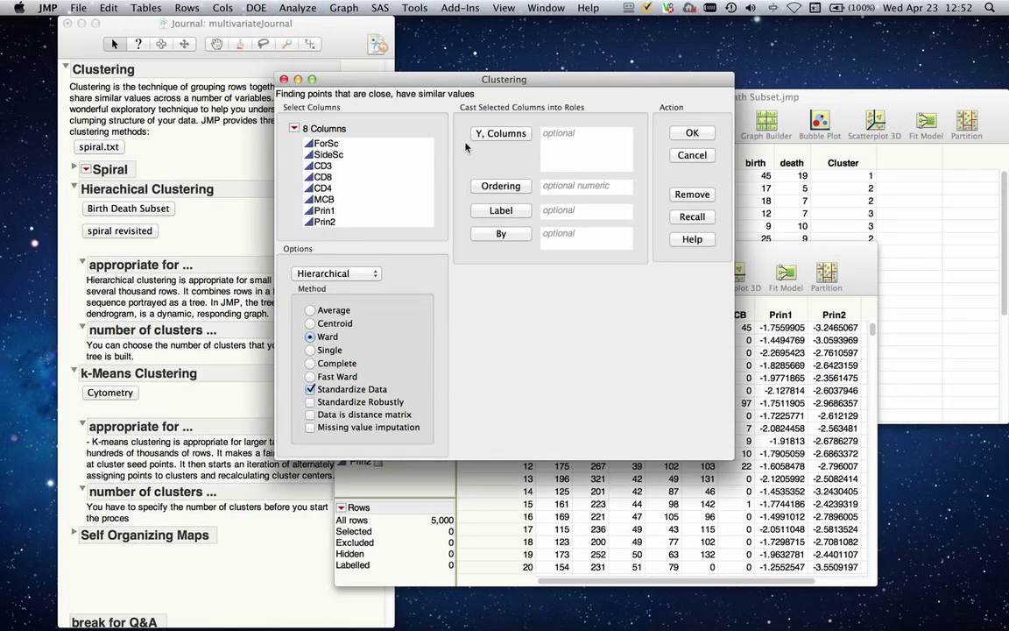
left_click(329, 143)
left_click(307, 198, "shift")
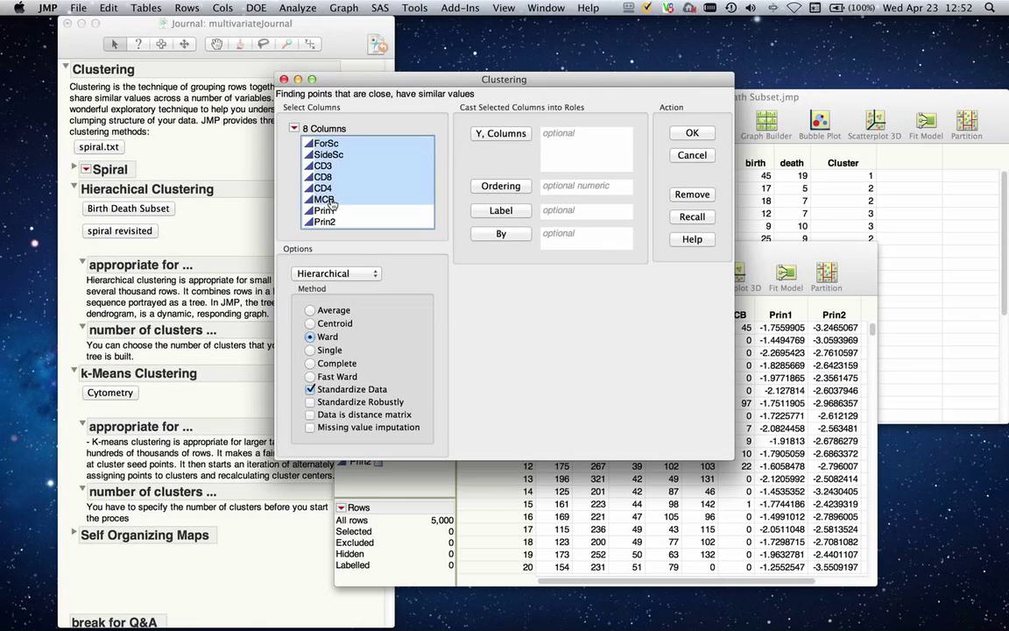
left_click(524, 135)
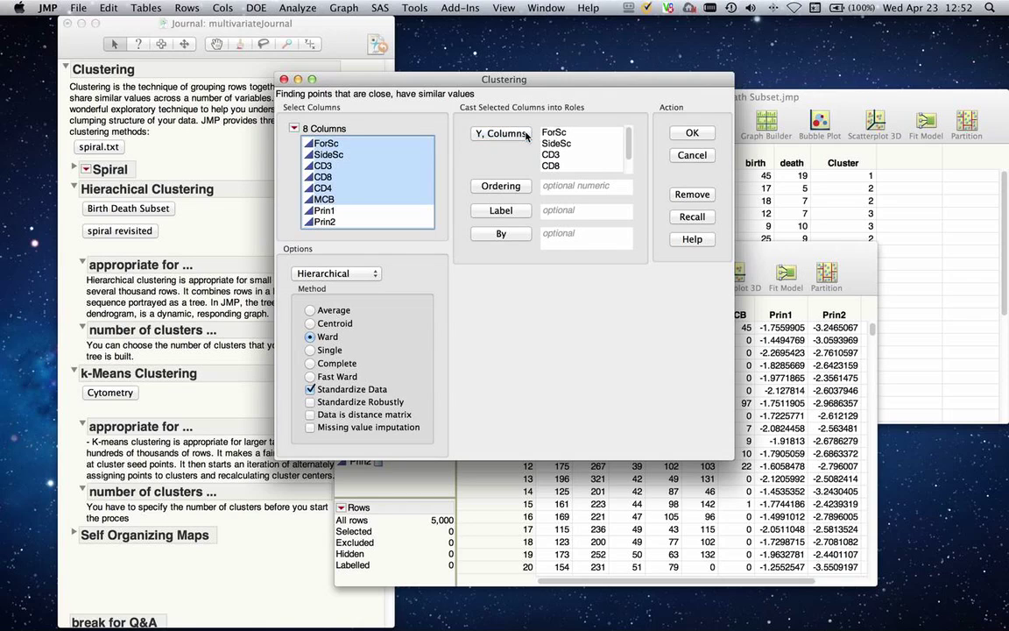
left_click(373, 276)
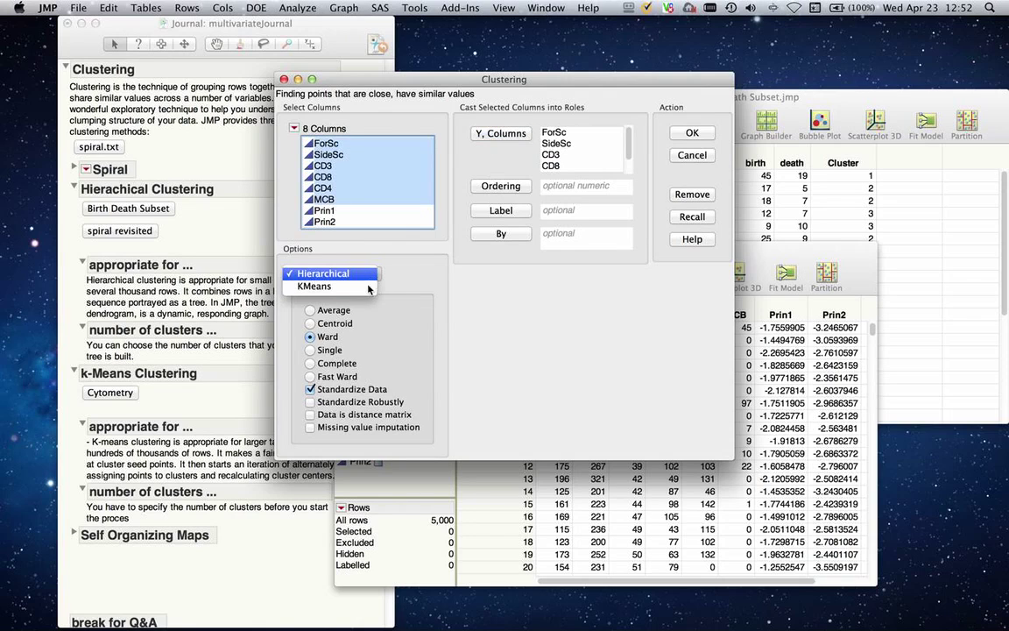
left_click(369, 289)
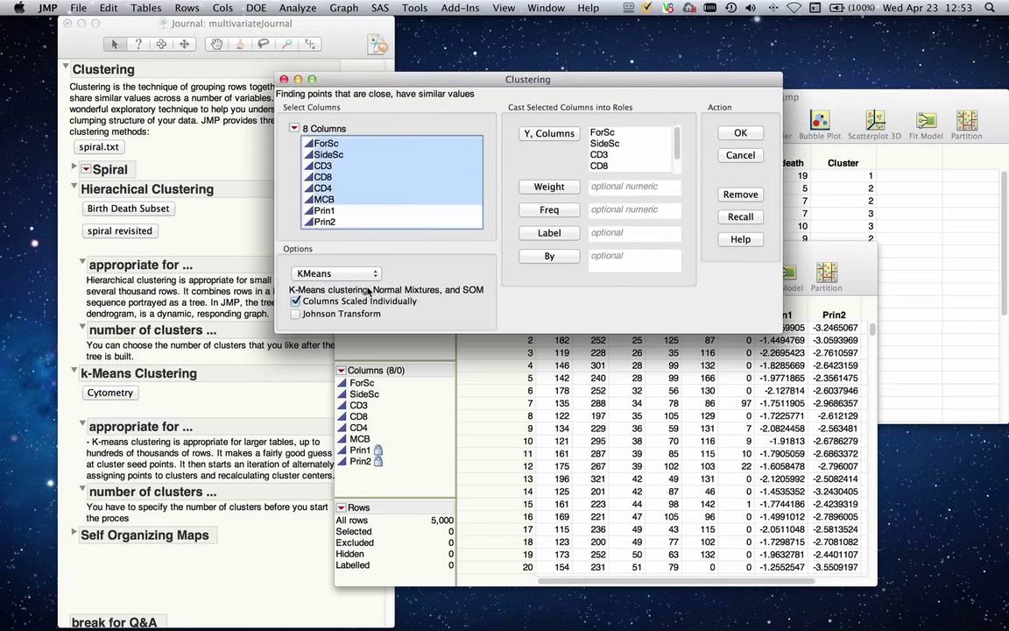
left_click(506, 281)
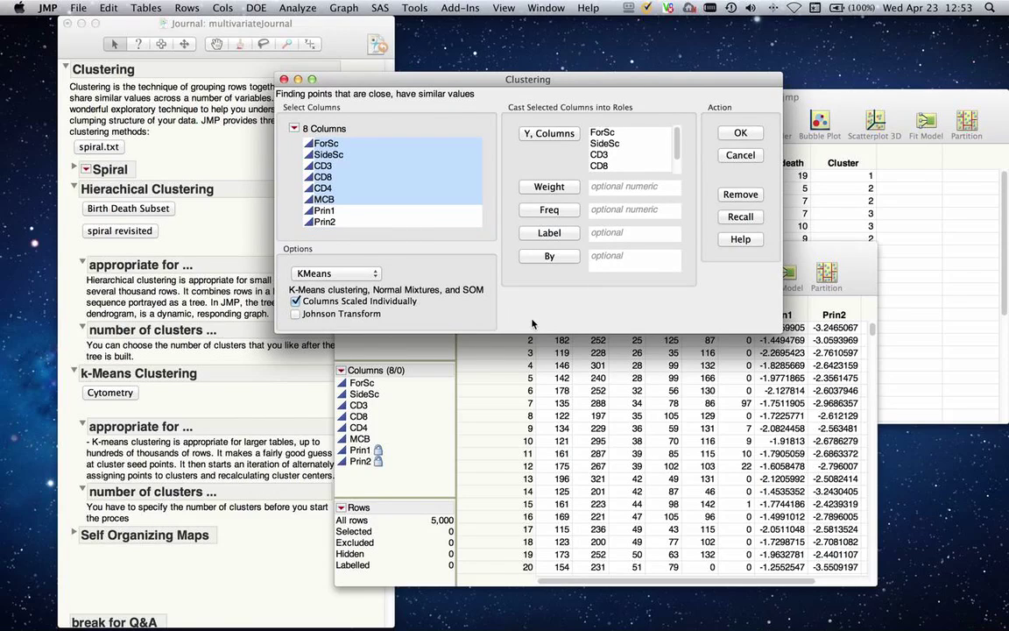
left_click(732, 136)
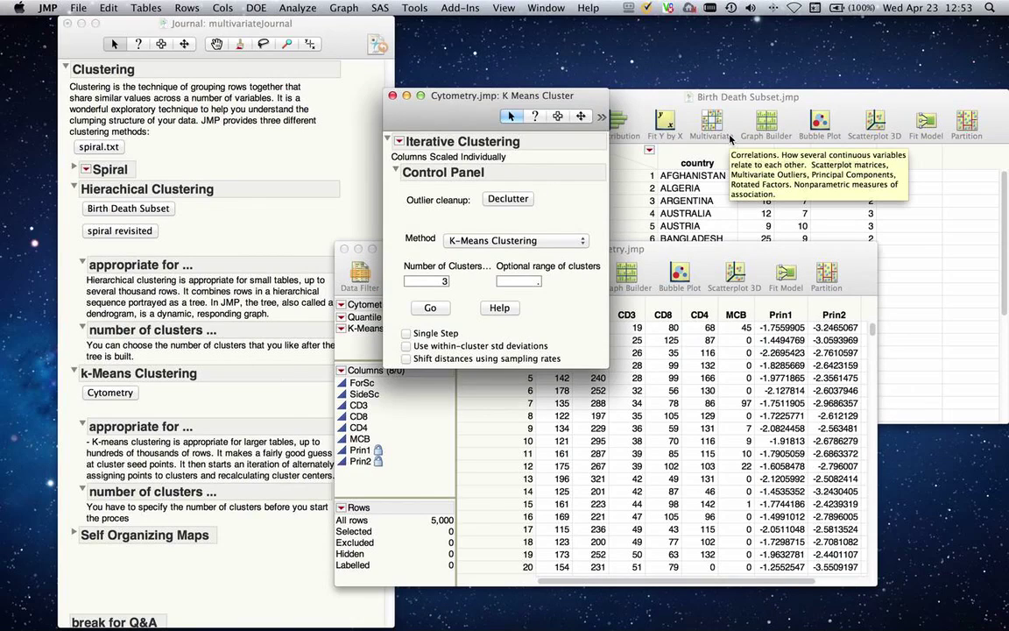
left_click(552, 240)
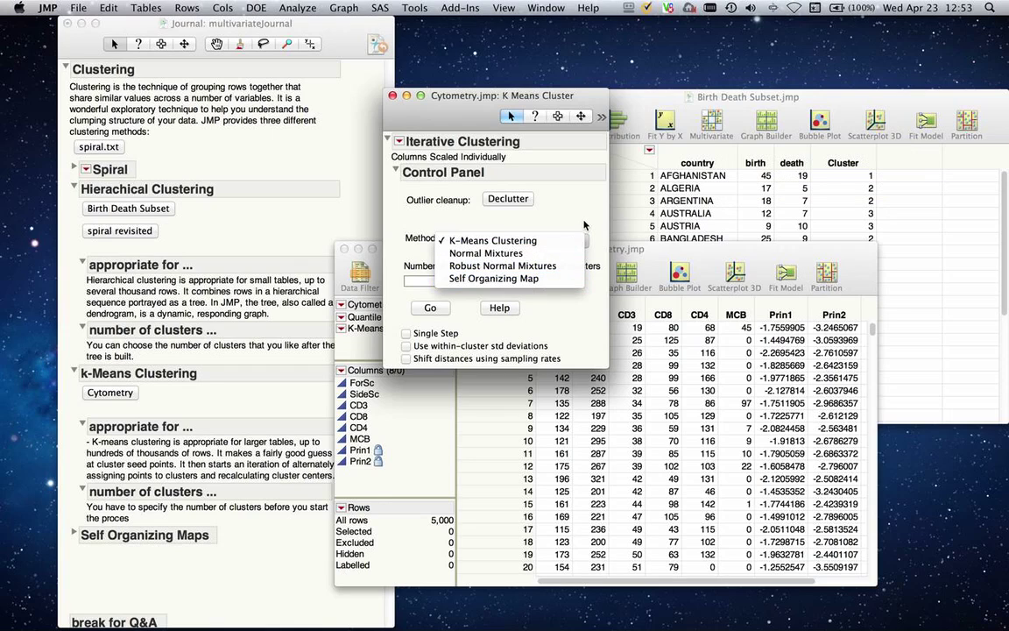
left_click(585, 225)
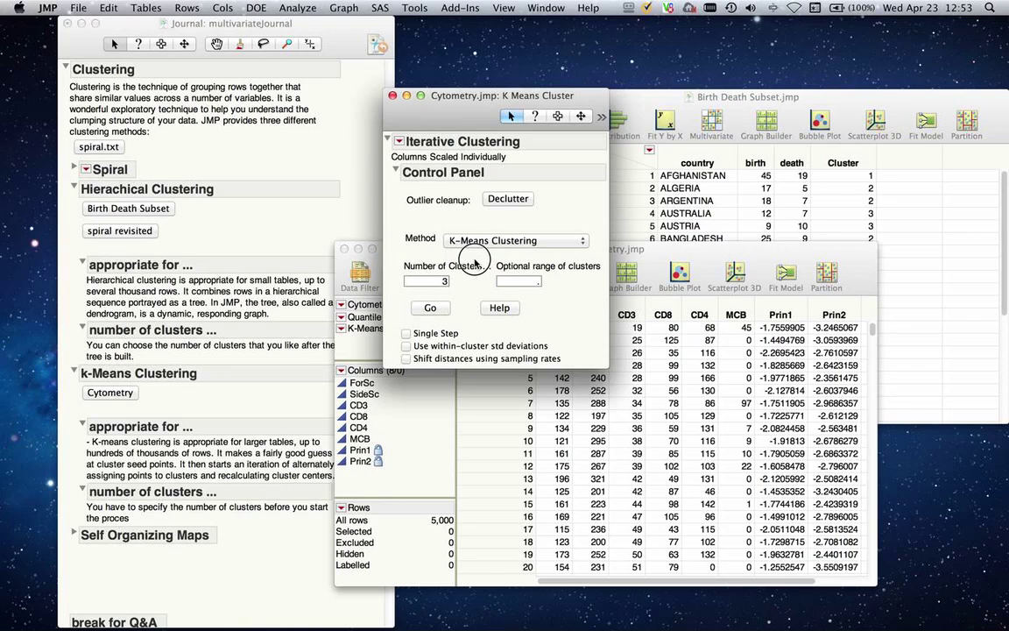
Step: Run k-means with 3 clusters, yielding clusters of 1120, 2554 and 1326 cells
left_click(432, 308)
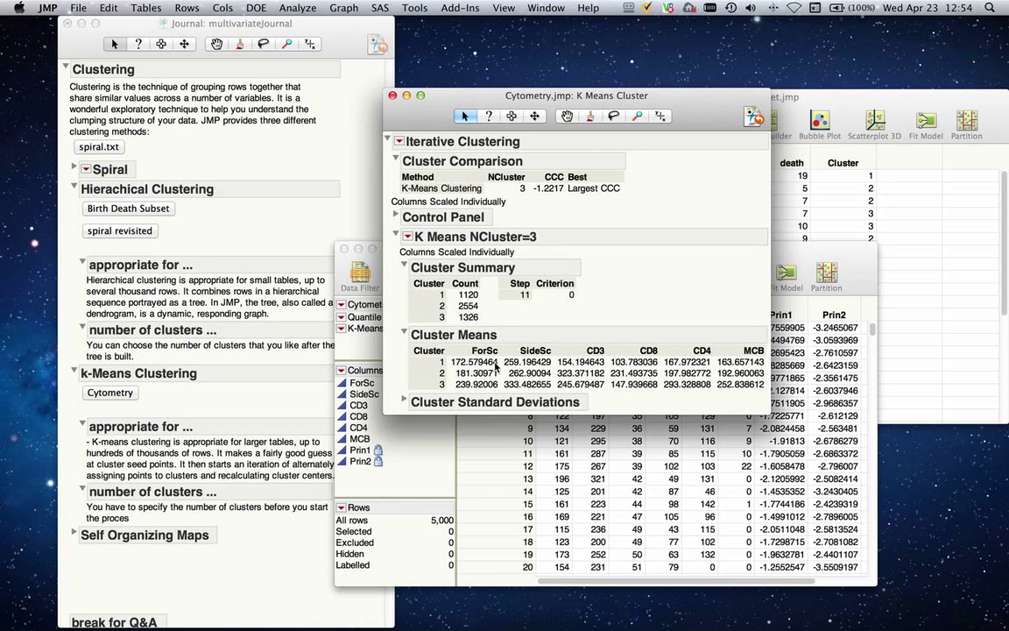
Step: Add a cluster biplot and a cluster-coloured scatterplot matrix from the K Means NCluster=3 menu
left_click(408, 238)
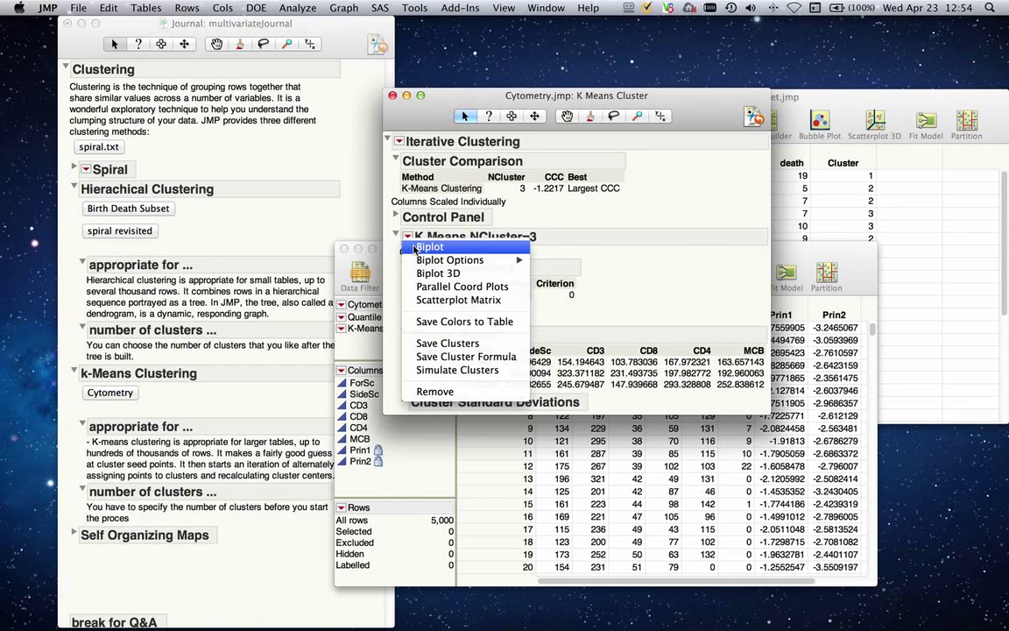
left_click(417, 247)
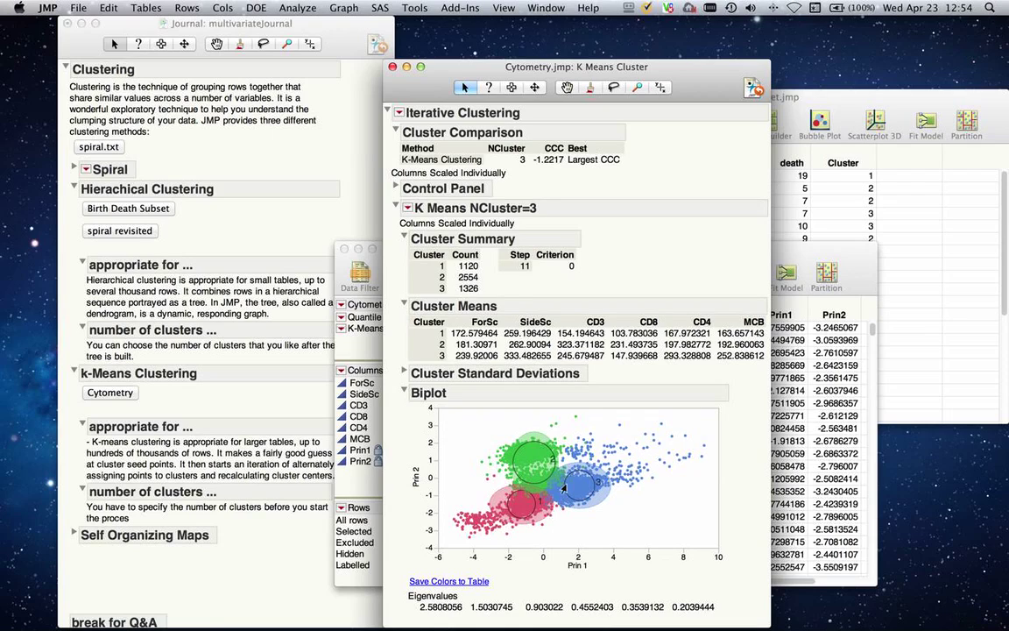
mouse_move(529, 531)
left_click(407, 208)
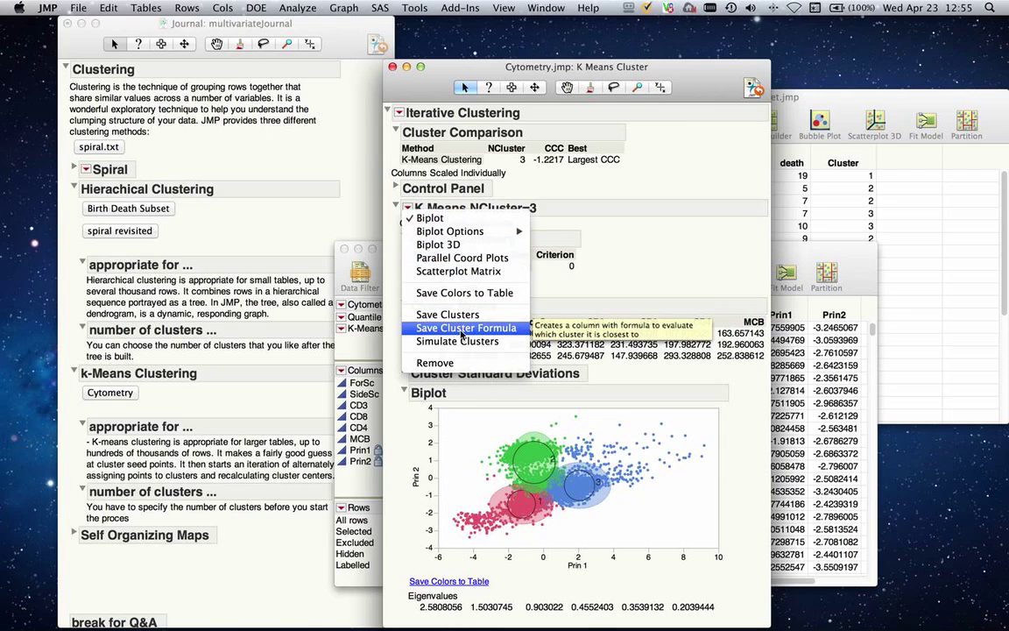
left_click(483, 273)
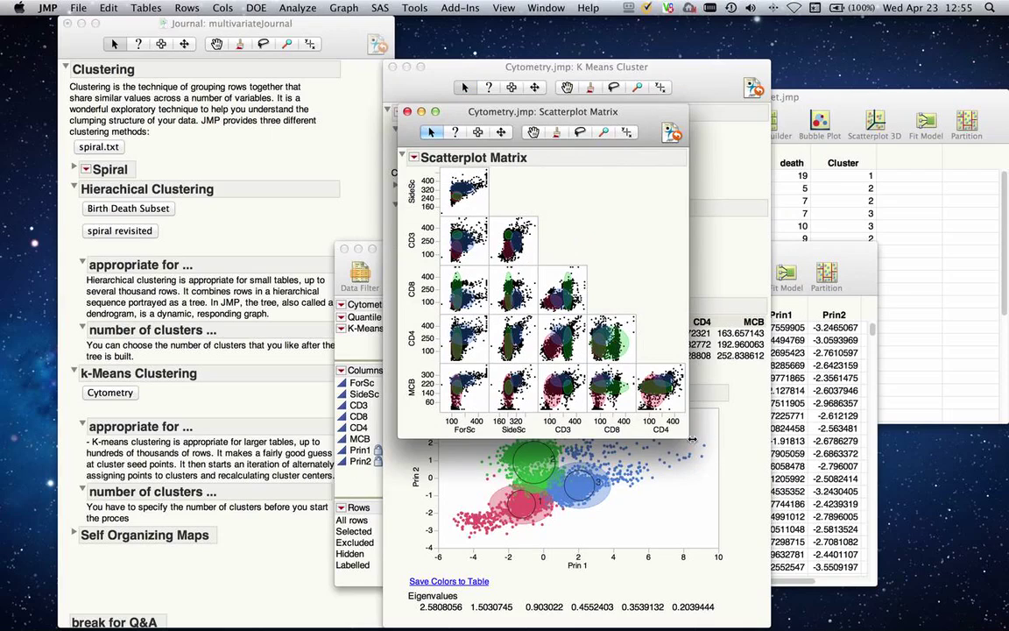
Step: Enlarge the scatterplot matrix and its panels, then close it and the K Means report
left_click_drag(688, 436, 858, 480)
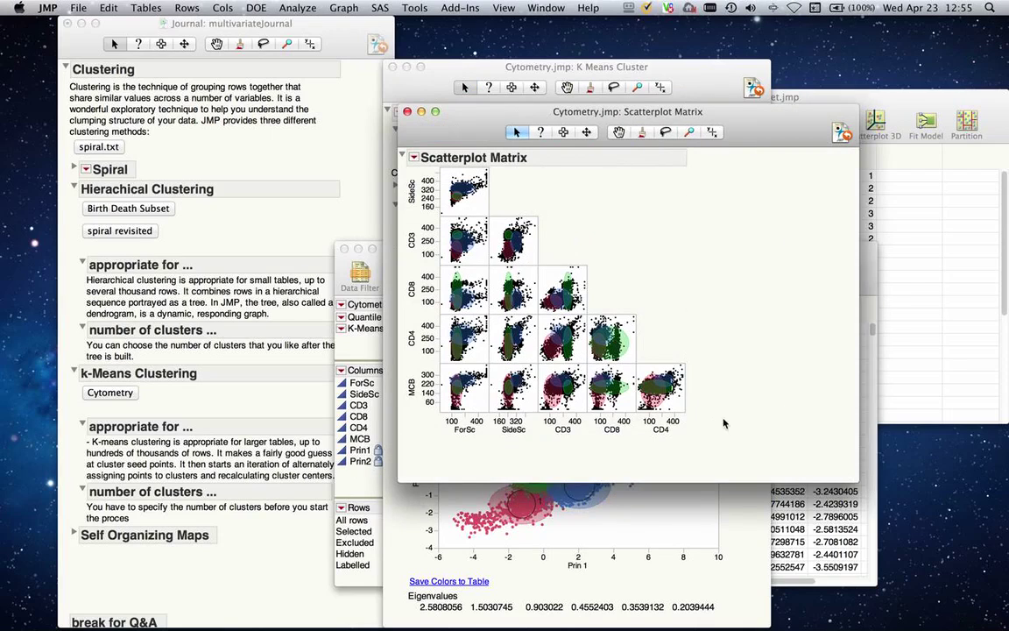
left_click_drag(685, 413, 732, 437)
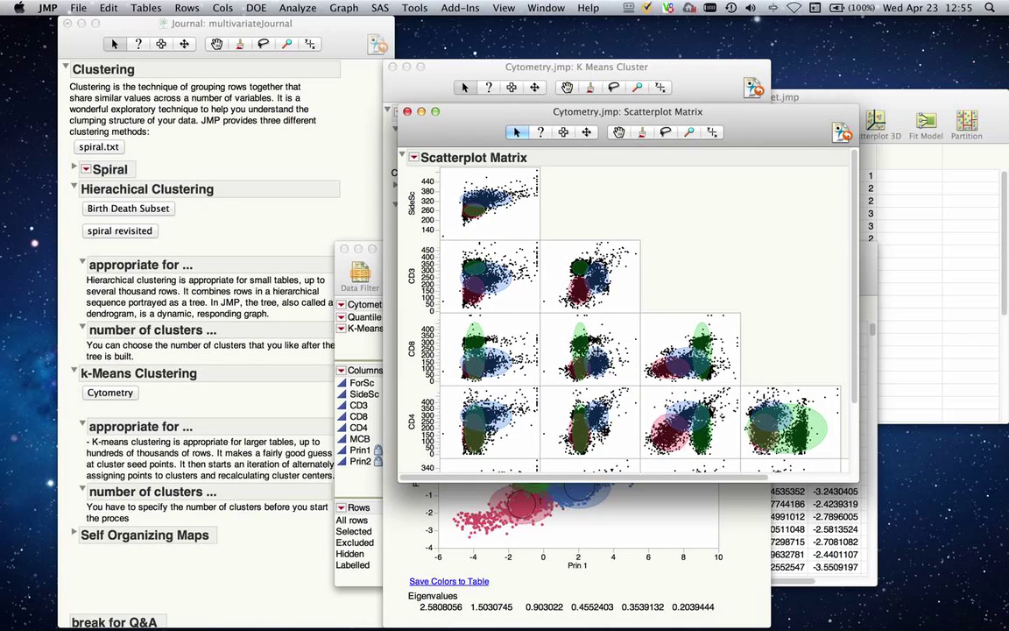
left_click(406, 114)
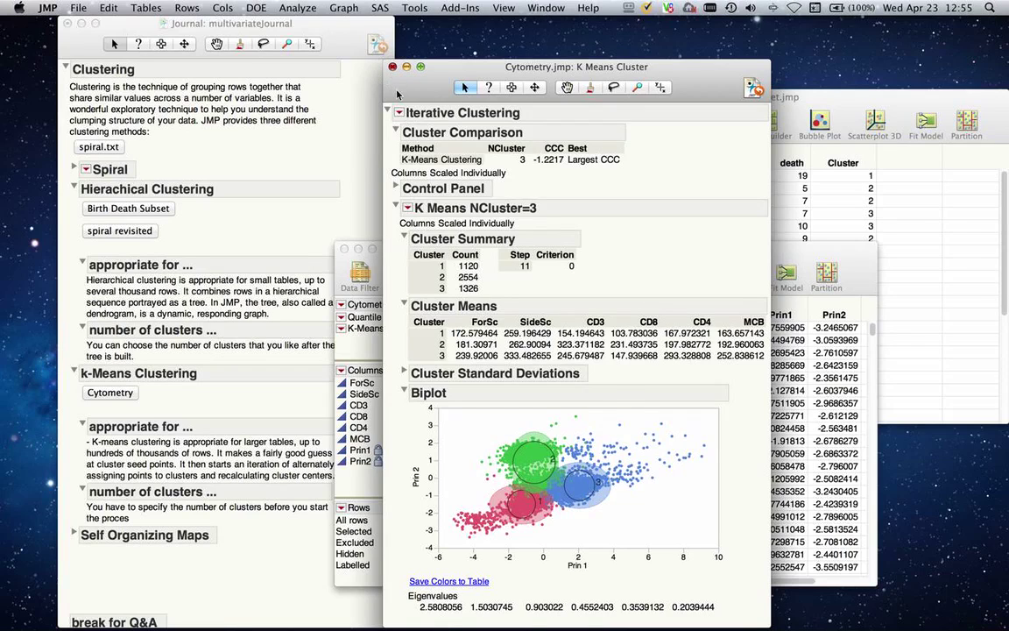
left_click(392, 68)
Step: Expand the journal's Self Organizing Maps section and scroll through its SOM explanation
left_click(67, 484)
left_click(75, 534)
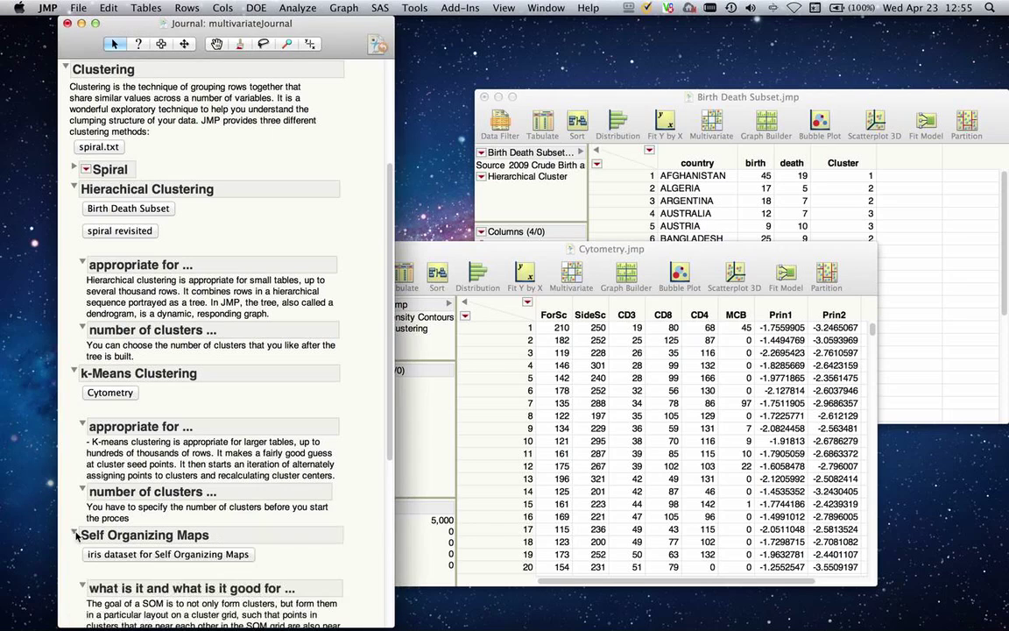
scroll(77, 546, "down", 1)
scroll(77, 547, "down", 4)
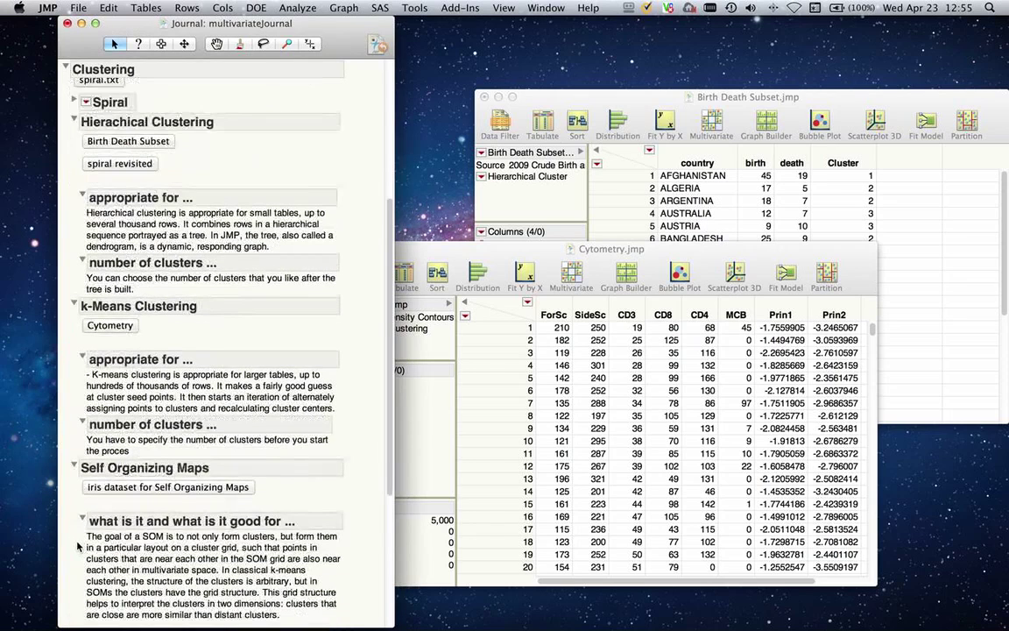
scroll(77, 547, "down", 1)
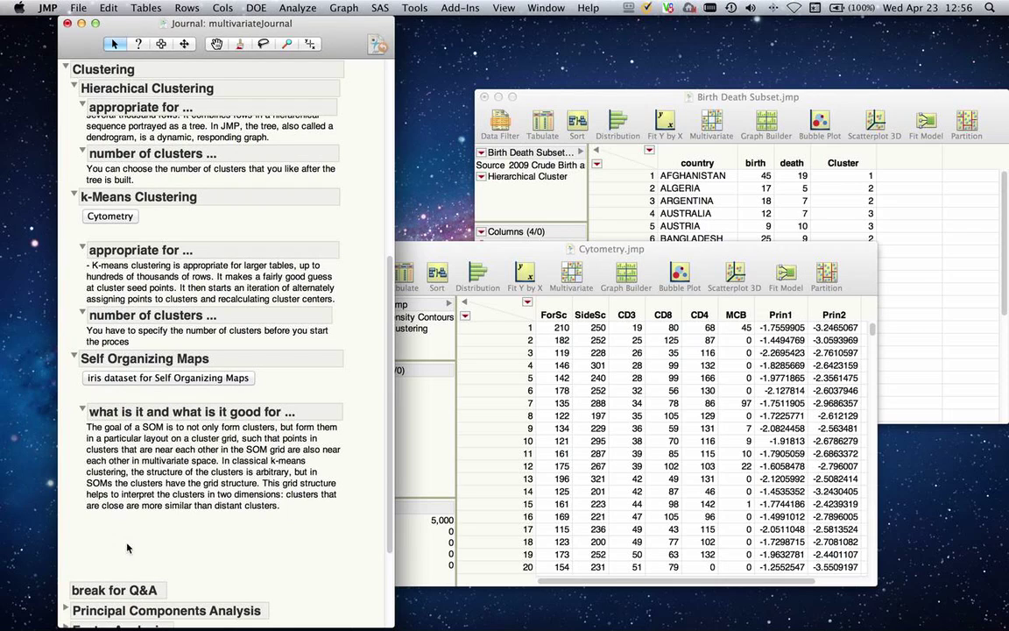
Step: Open the IrisSOM data, run its Self Organizing Map script, and move the report aside
left_click(178, 379)
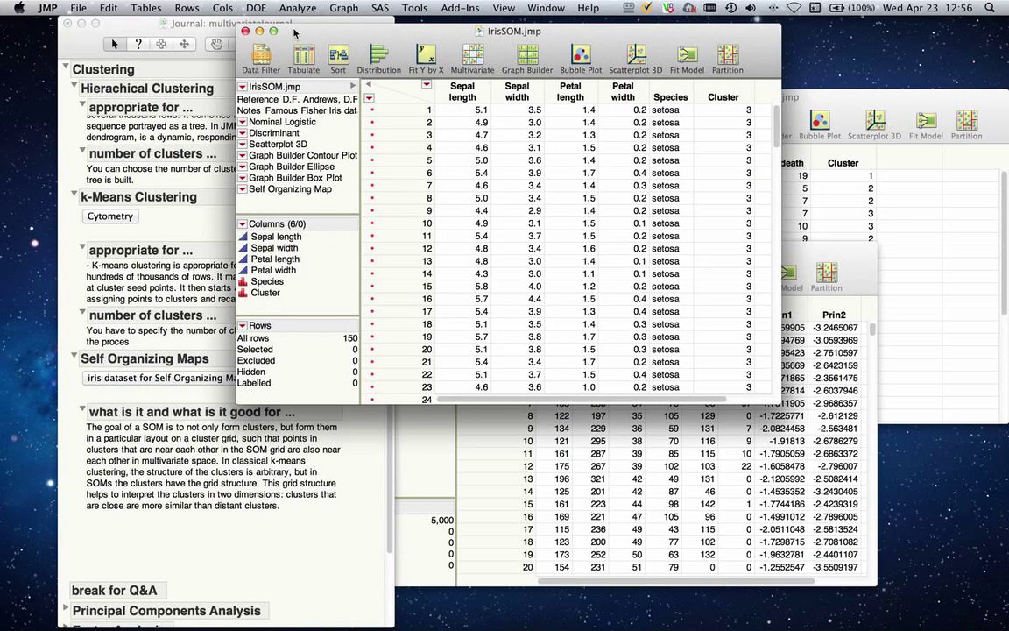
left_click(242, 189)
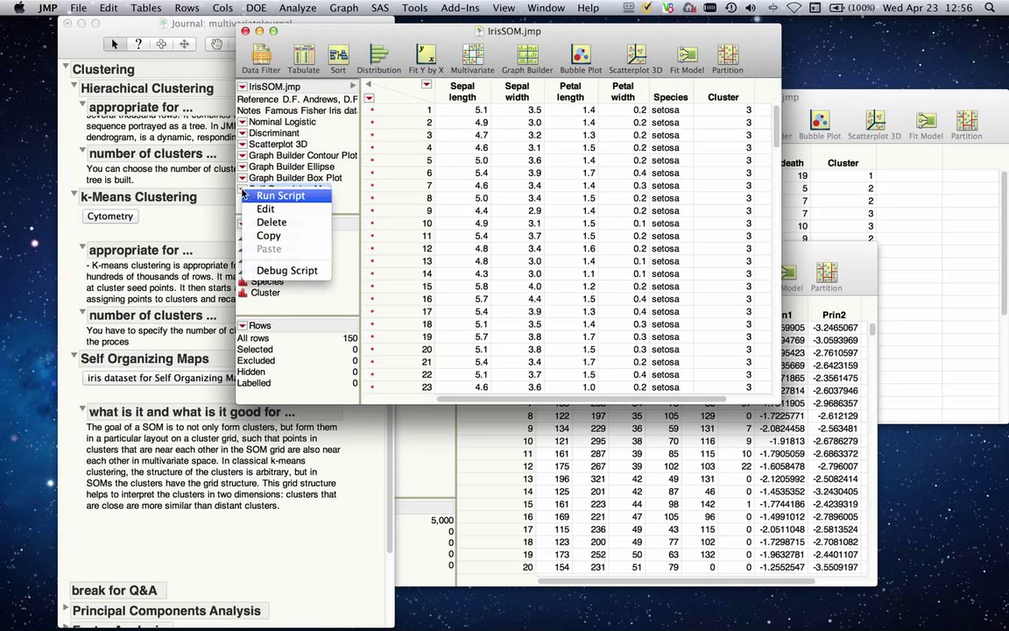
left_click(268, 201)
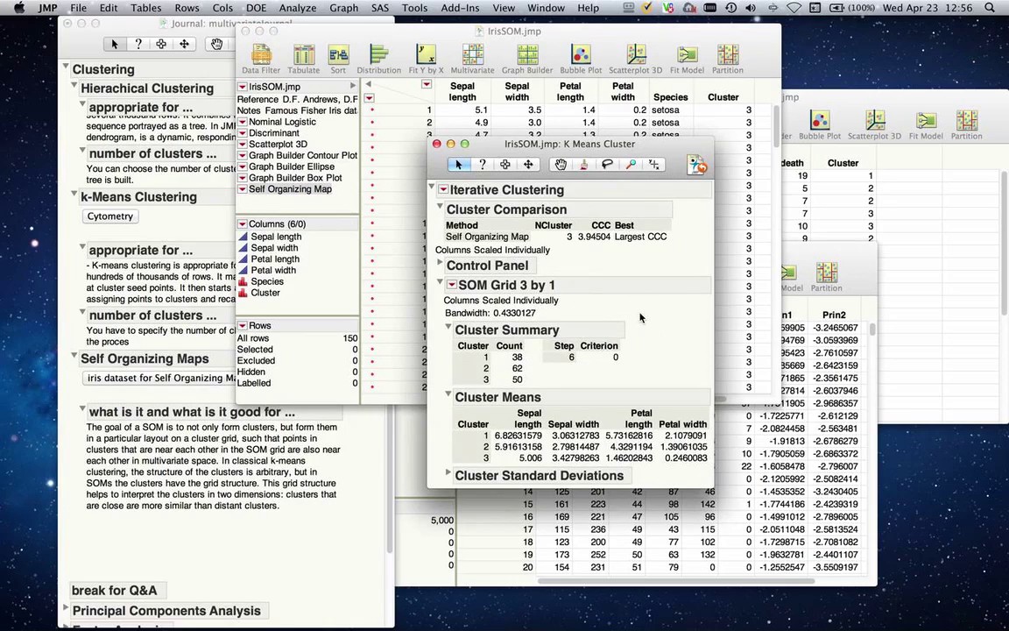
left_click_drag(582, 146, 857, 160)
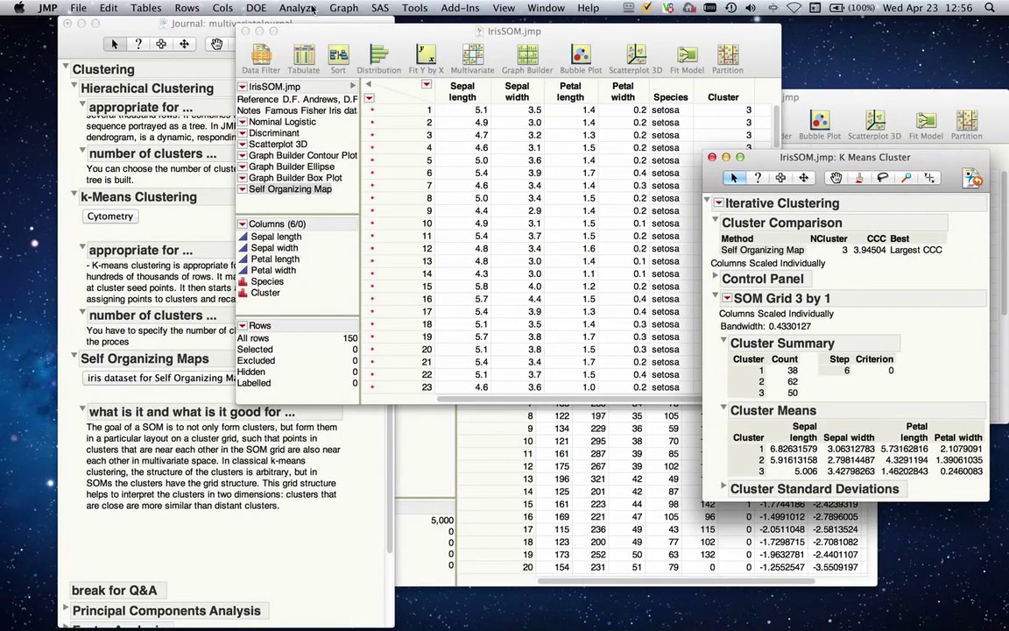
Step: Set up KMeans clustering of IrisSOM's Sepal length through Petal width columns
left_click(285, 9)
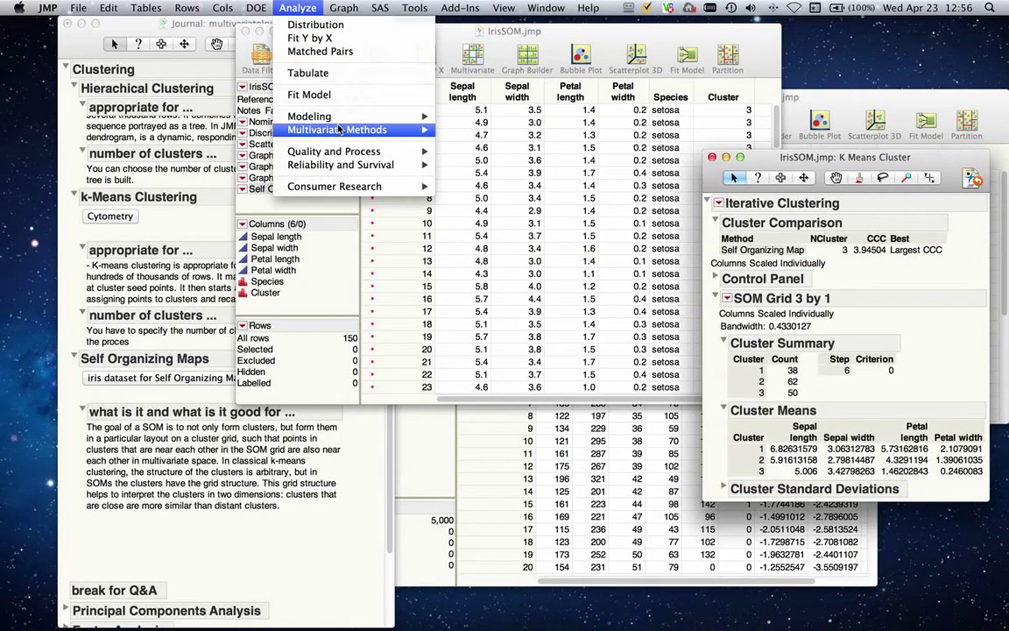
mouse_move(307, 129)
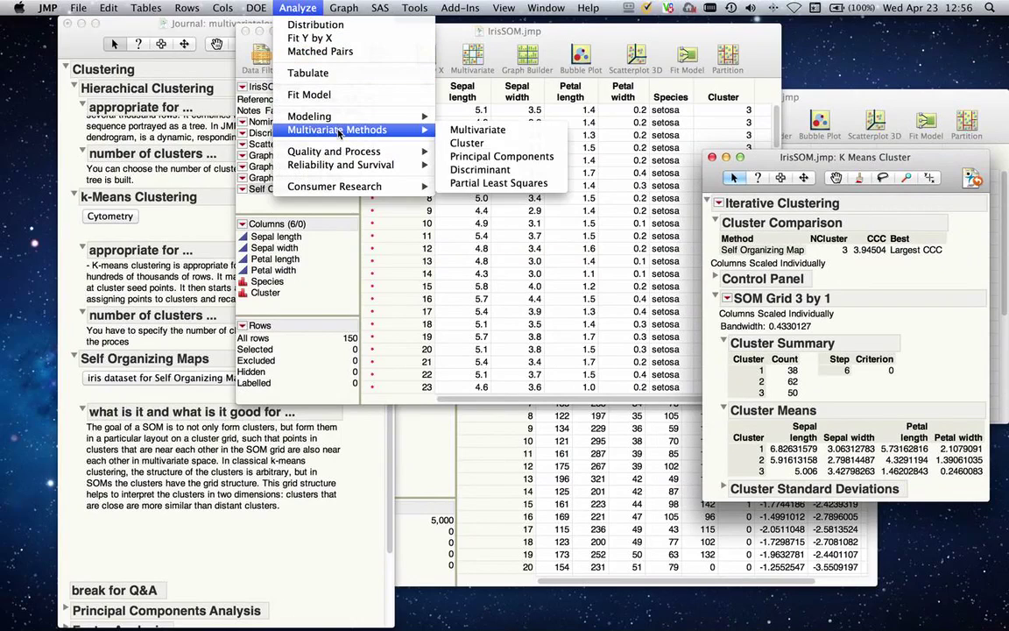
left_click(472, 143)
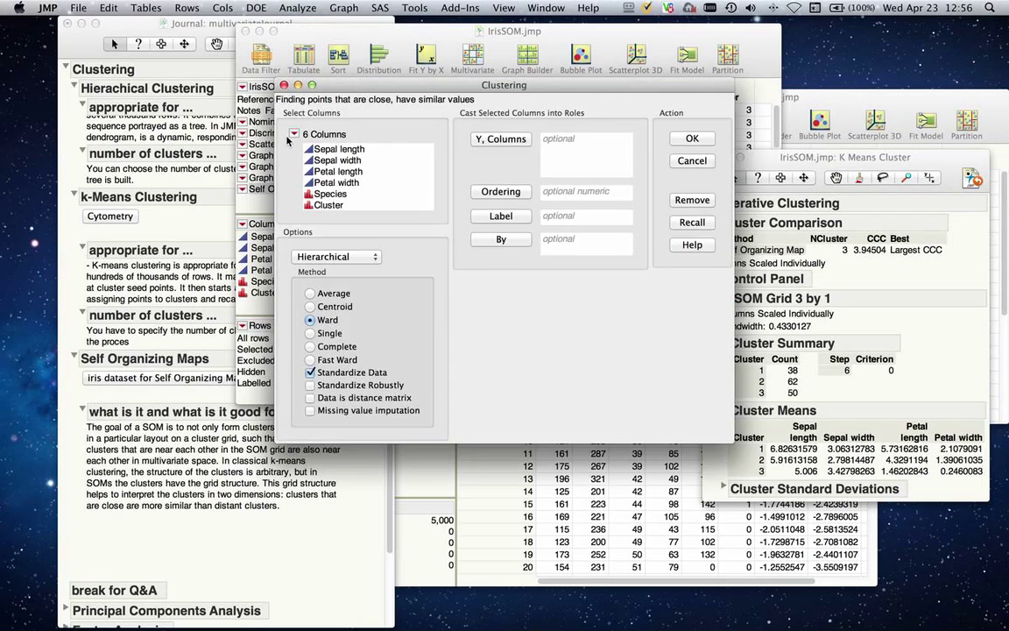
left_click(336, 150)
left_click_drag(338, 155, 340, 182)
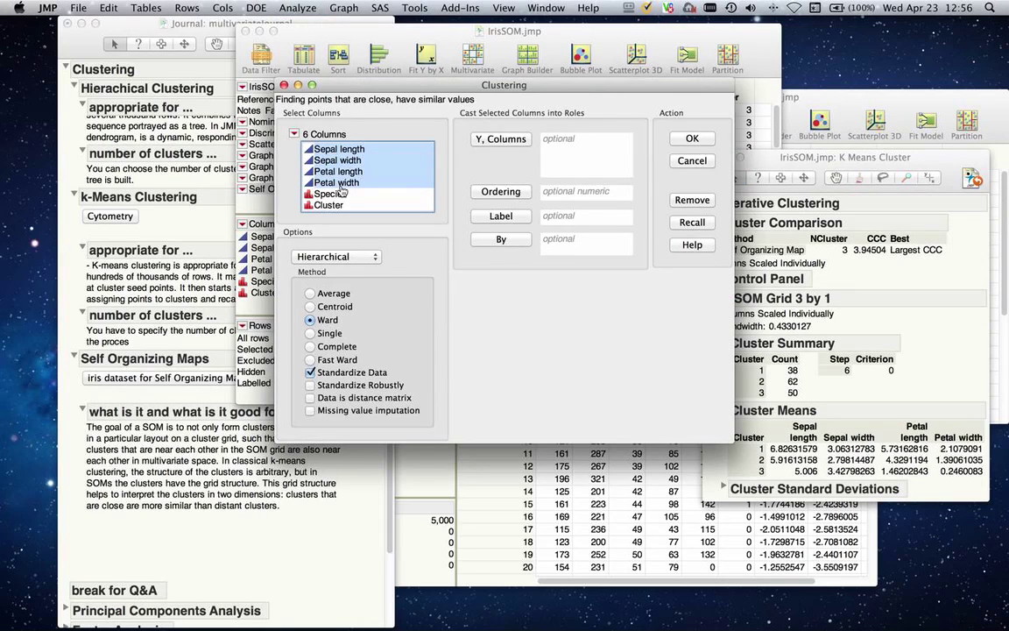
left_click(512, 142)
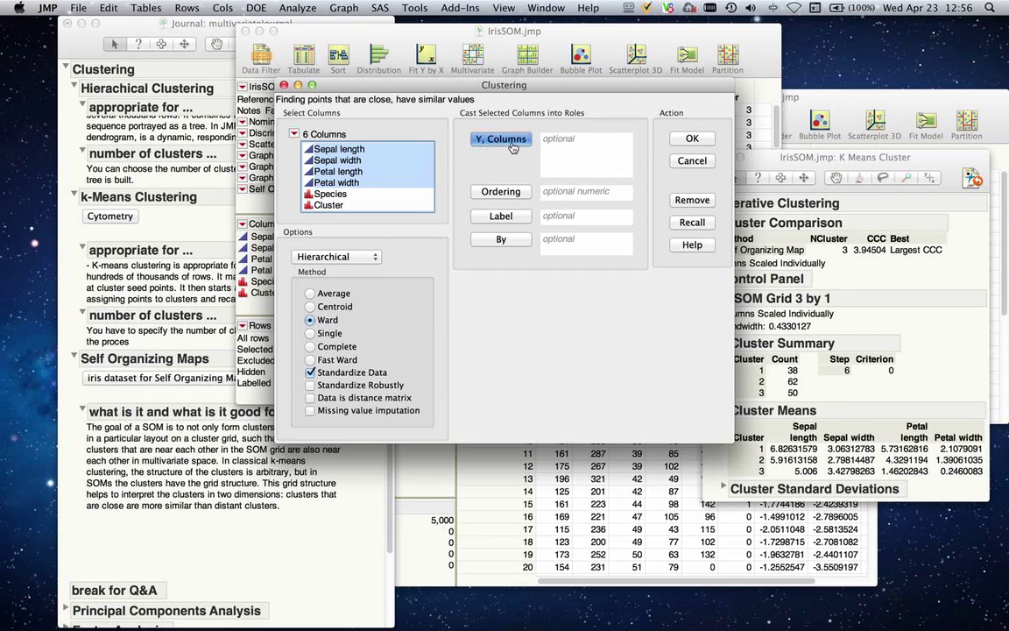
left_click(364, 262)
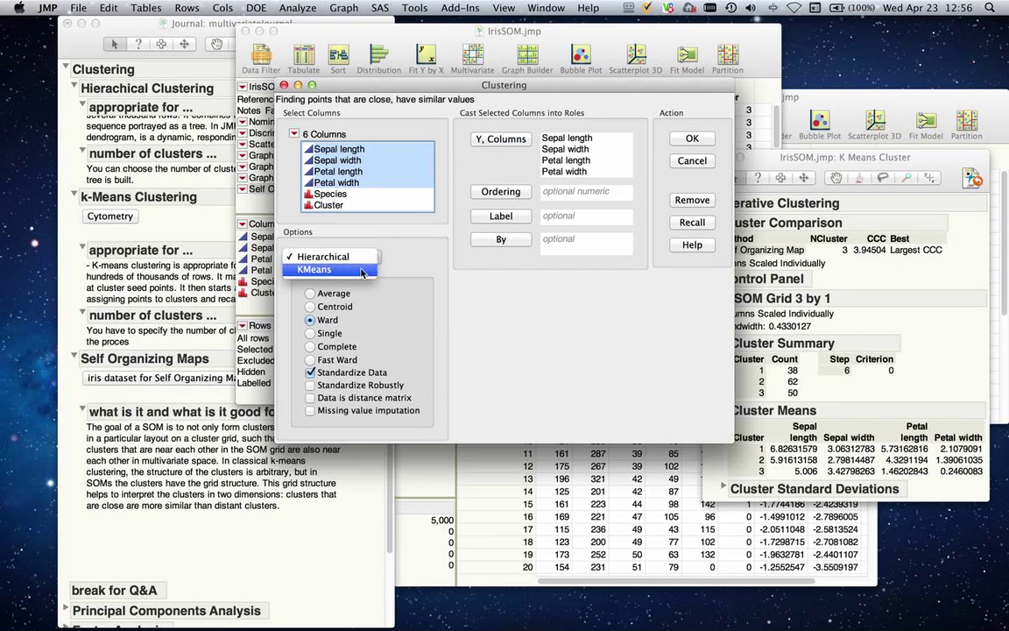
left_click(361, 275)
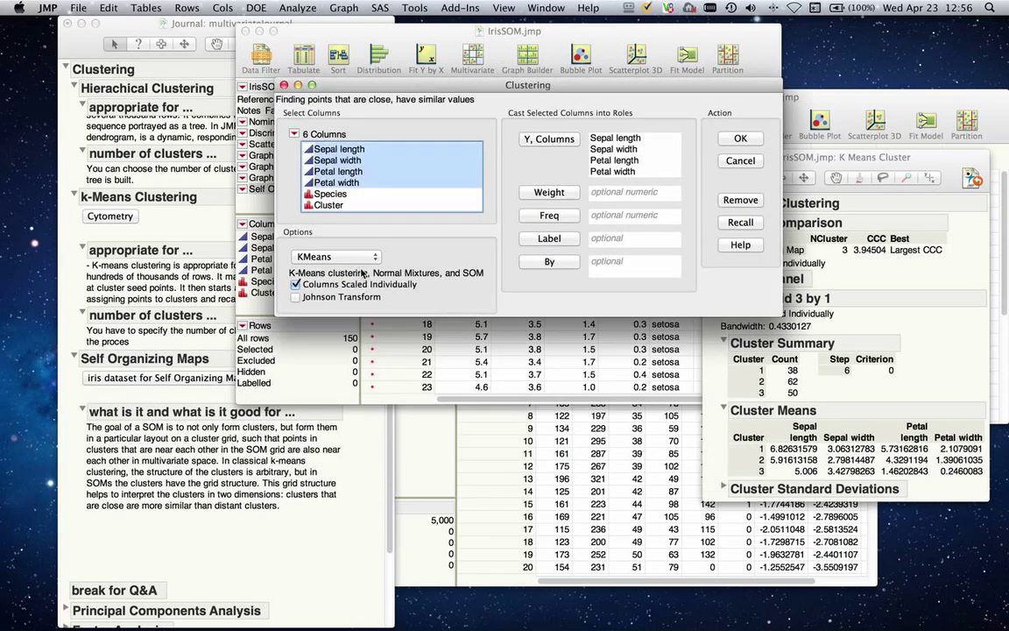
left_click(740, 138)
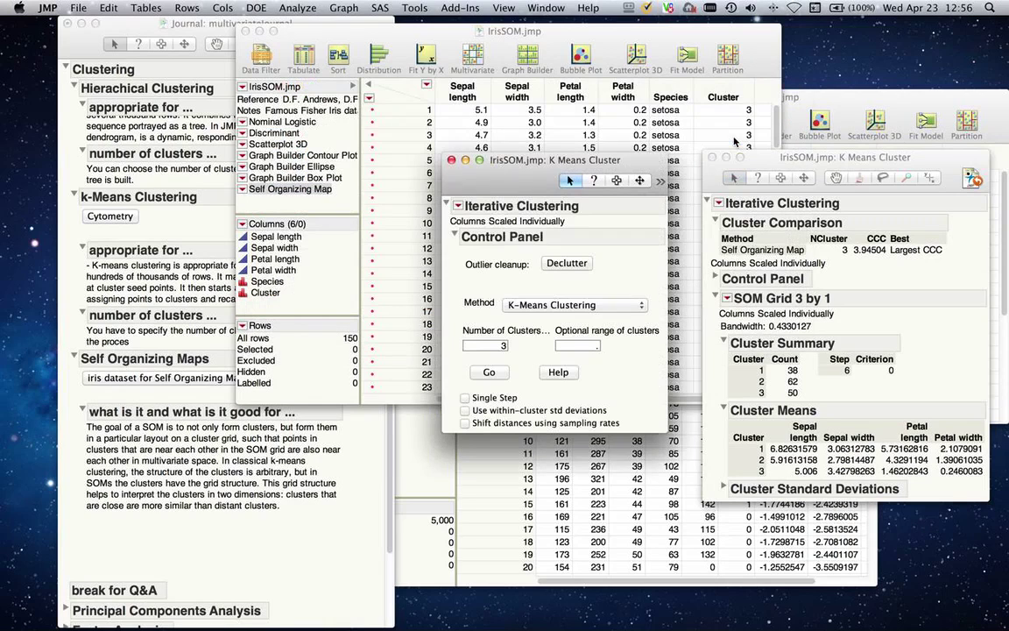
Step: Switch the method to Self Organizing Map and run it, giving a 3 by 1 grid of 38, 62, 50
left_click(515, 305)
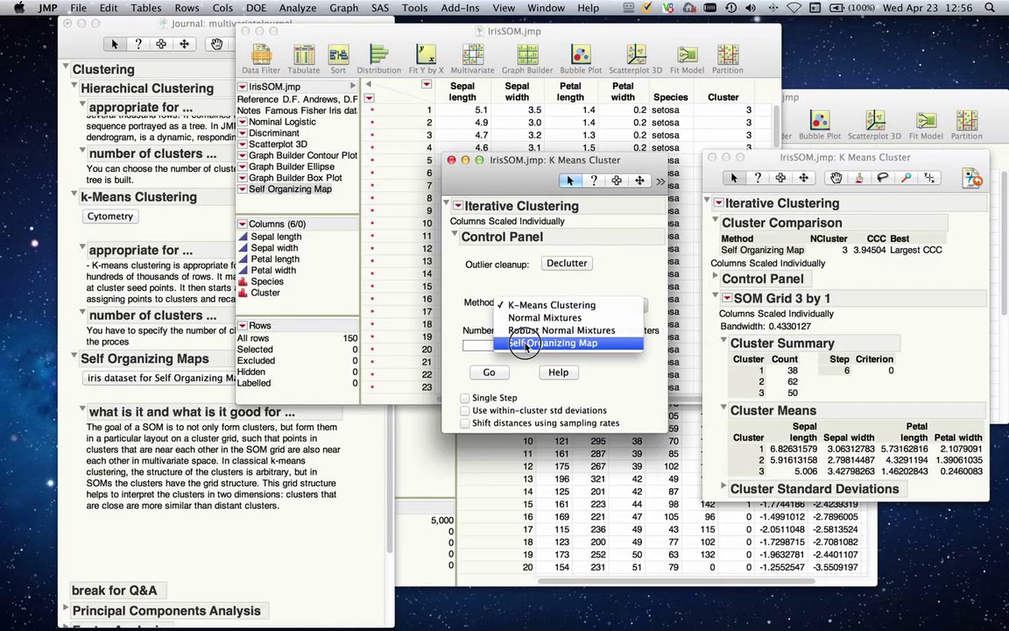
left_click(526, 343)
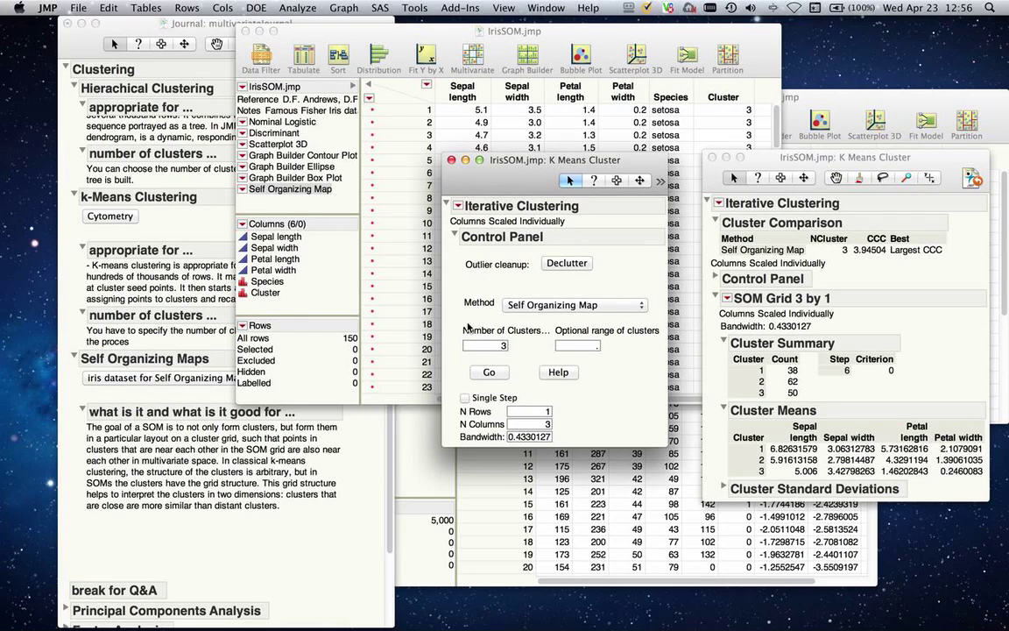
left_click(441, 331)
key("Return")
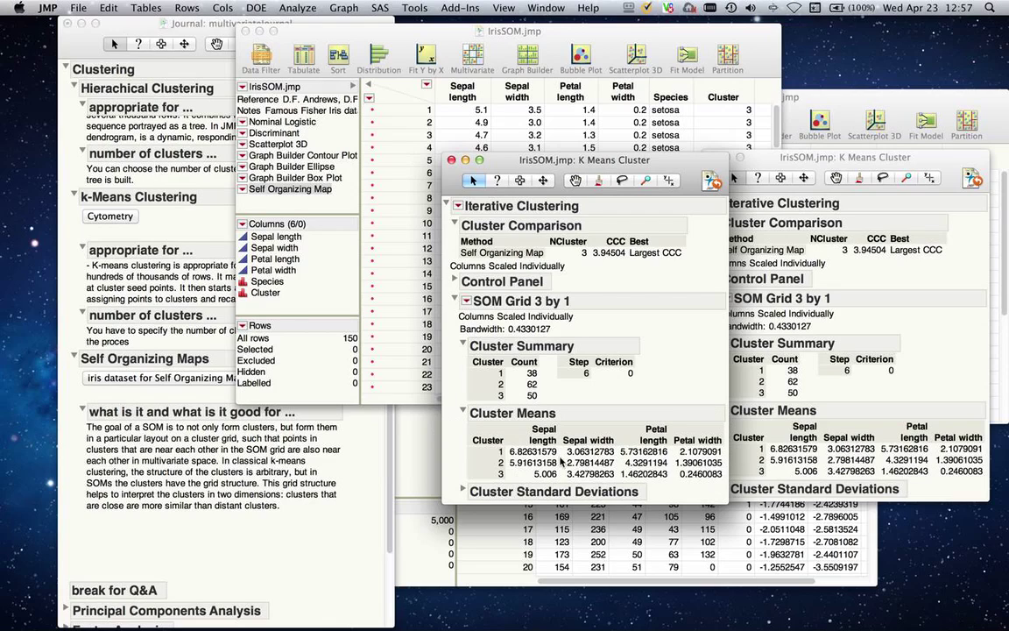
Step: Add a biplot of the three clusters to the SOM Grid report
left_click(467, 300)
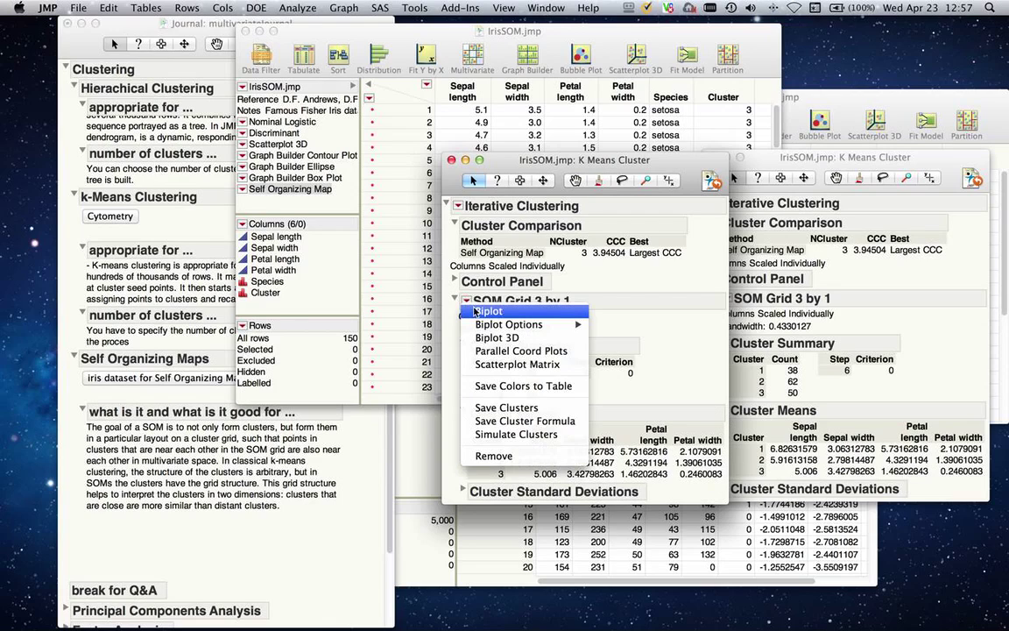
left_click(469, 302)
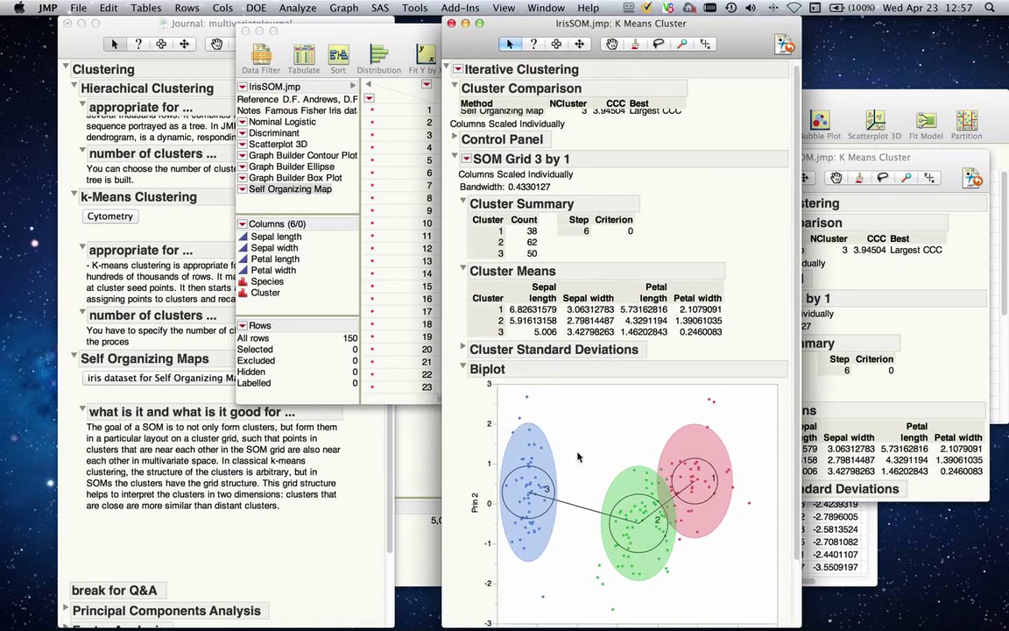
scroll(552, 421, "down", 3)
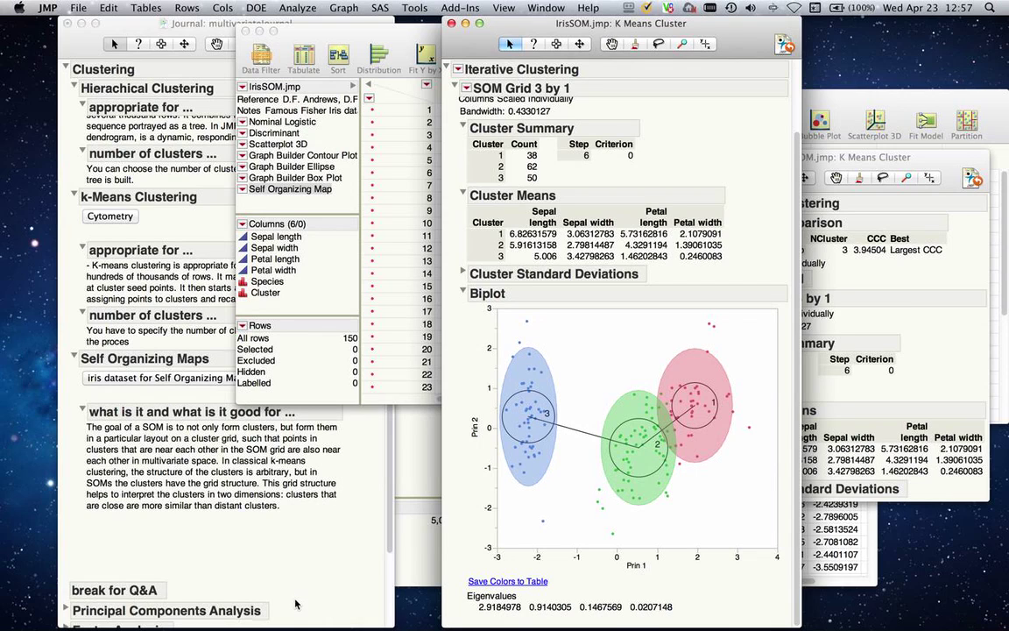
Step: Bring the clustering journal back to the front, scrolled to its top
scroll(295, 603, "up", 3)
scroll(296, 604, "up", 10)
scroll(283, 580, "up", 1)
left_click(75, 177)
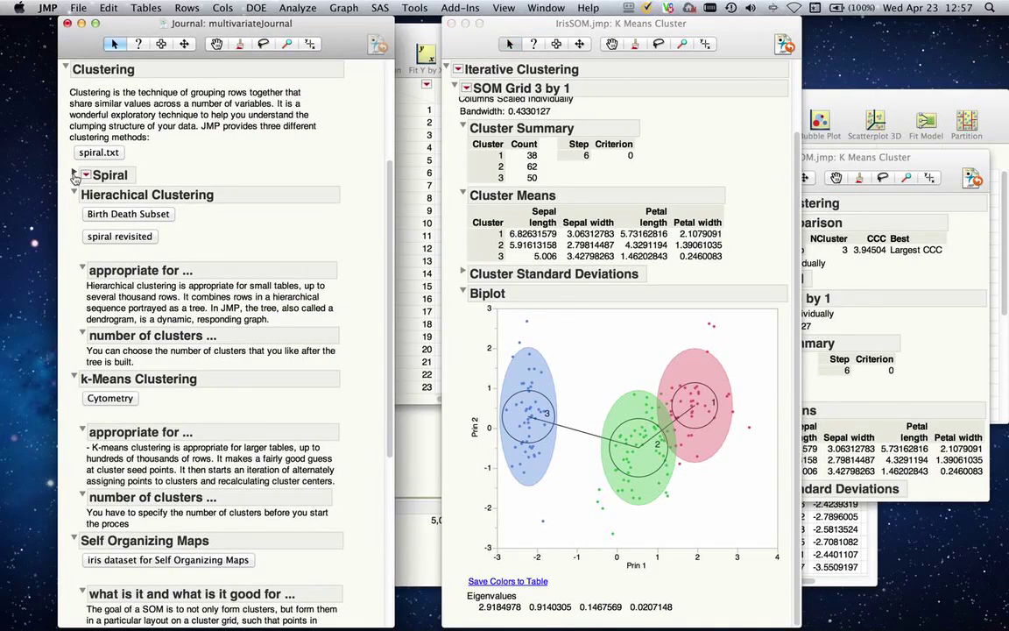
Step: Expand the journal's Spiral example and open spiral.txt via 'spiral revisited'
left_click(74, 175)
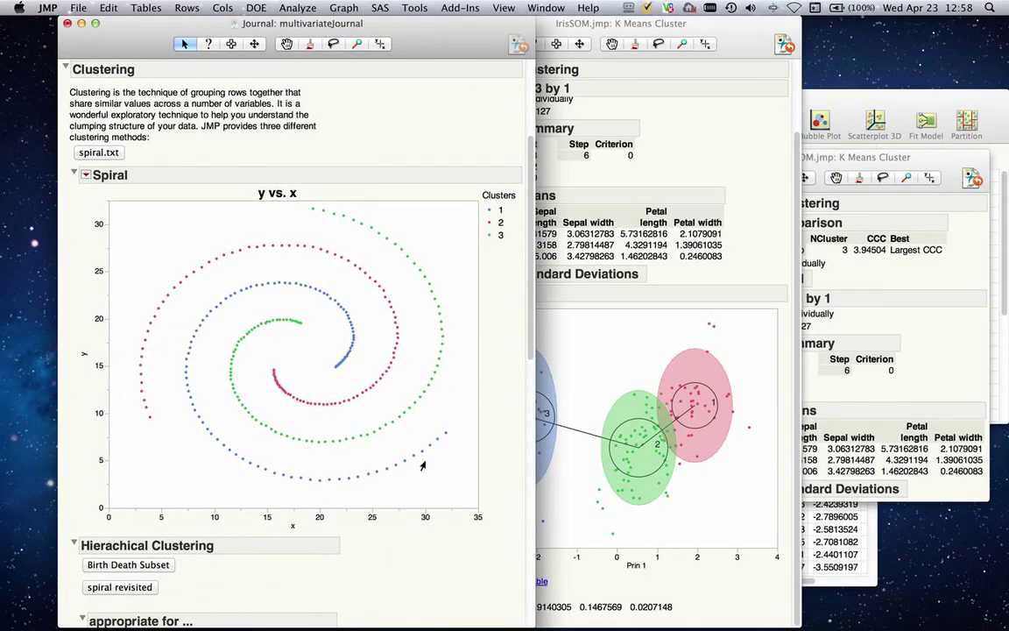
left_click(135, 587)
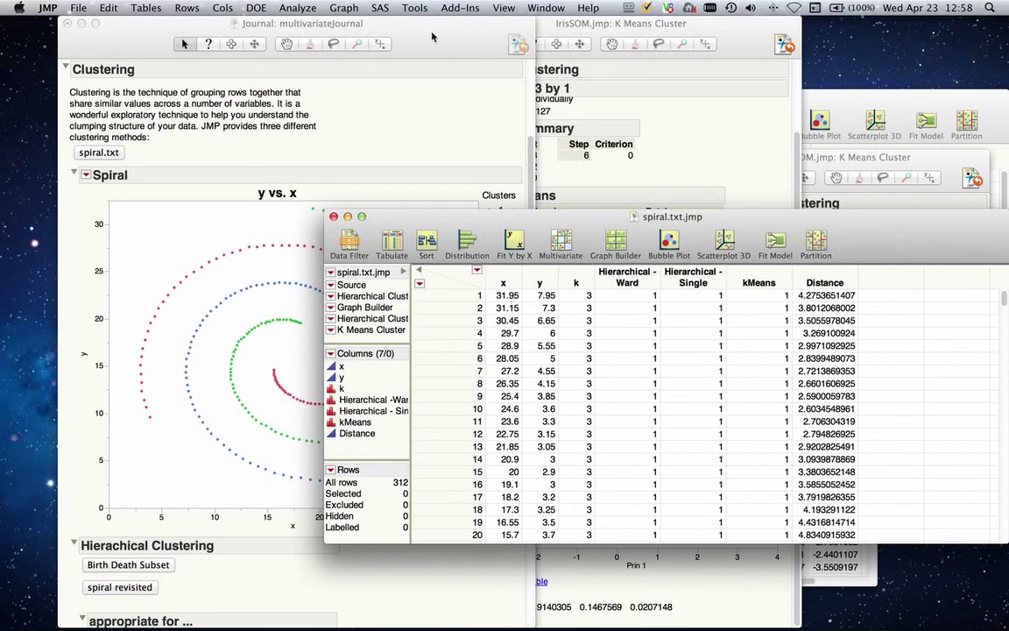
Step: Plot spiral y against x as points only, without a smoother, coloured by kMeans
left_click(616, 243)
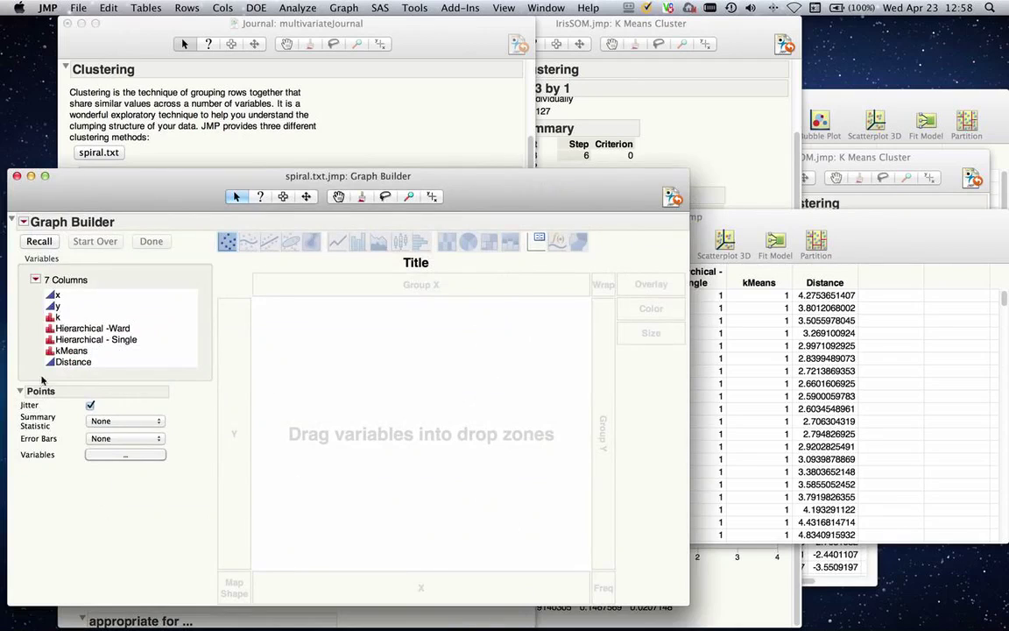
left_click_drag(75, 296, 296, 587)
left_click_drag(138, 305, 228, 345)
left_click(248, 241)
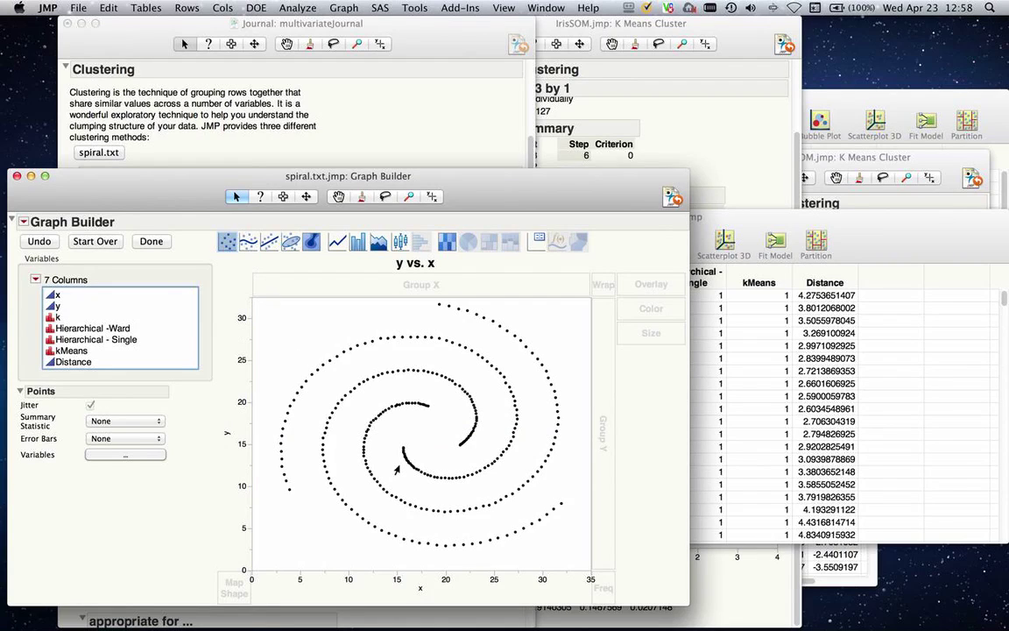
left_click(112, 329)
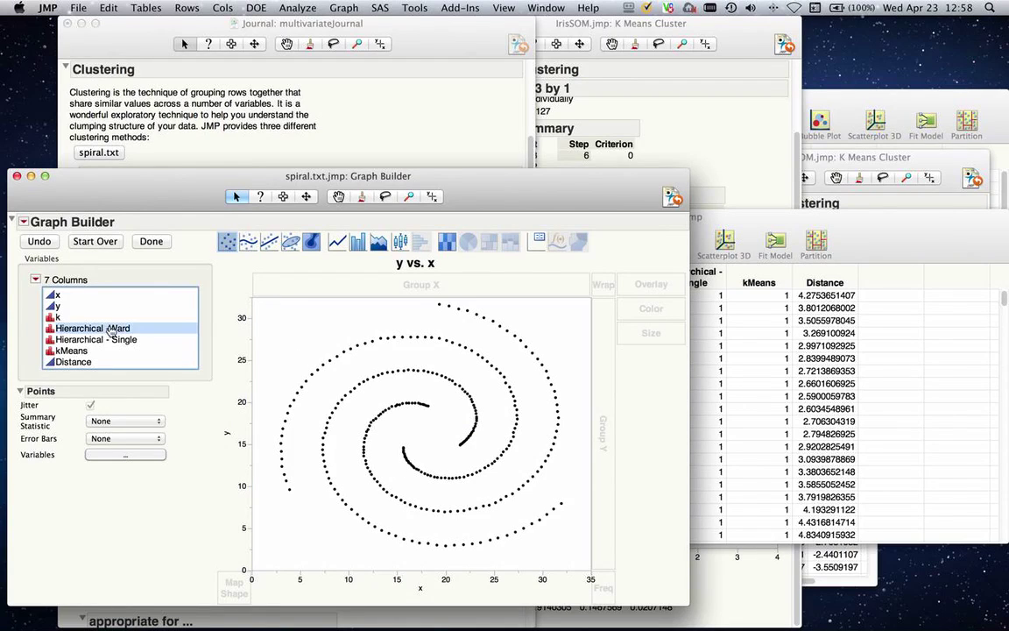
left_click(100, 353)
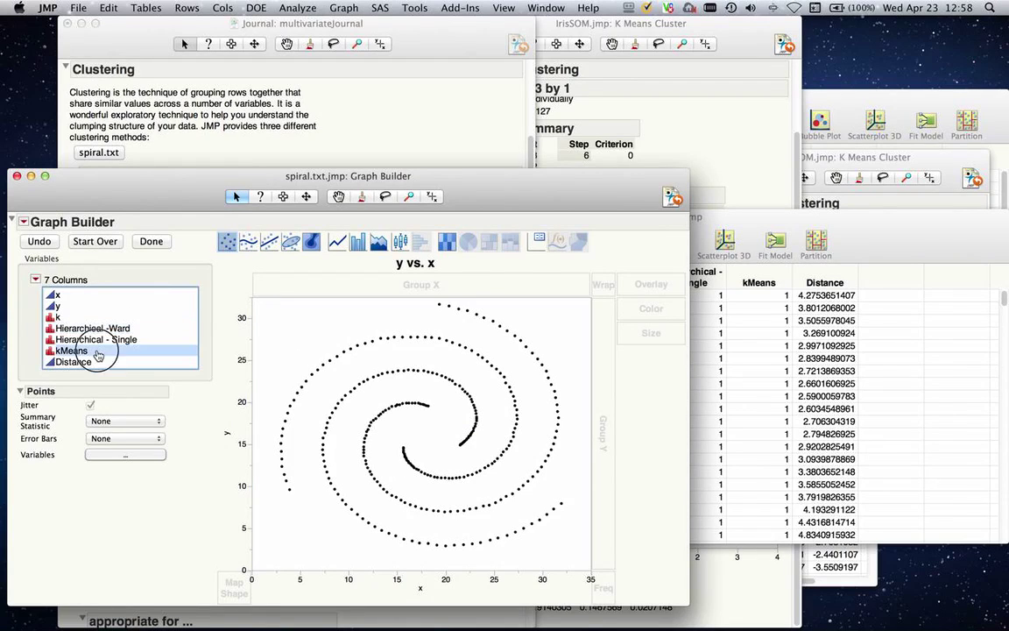
left_click_drag(100, 354, 636, 314)
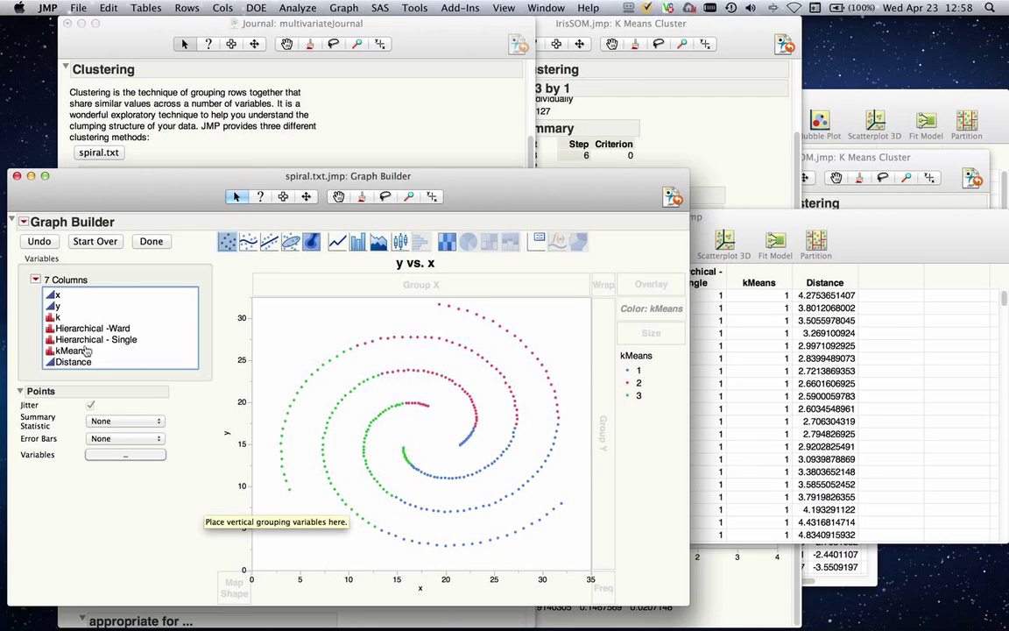
Step: Recolour the spiral points by the Hierarchical -Ward cluster column
left_click_drag(105, 329, 663, 315)
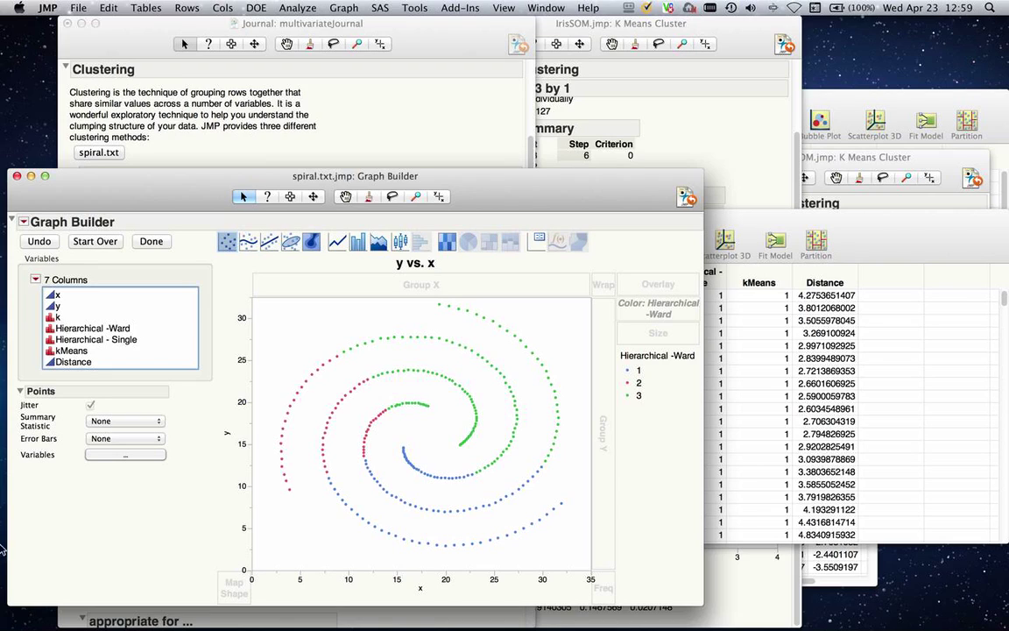
Step: Recolour the spiral points by the Hierarchical - Single cluster column
left_click(101, 328)
left_click_drag(126, 343, 646, 310)
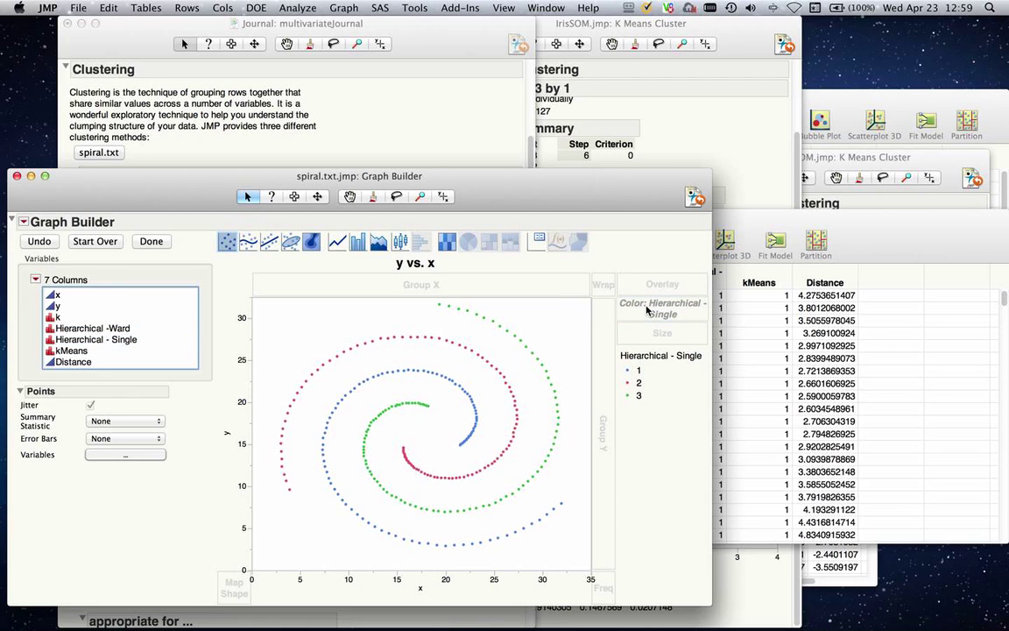